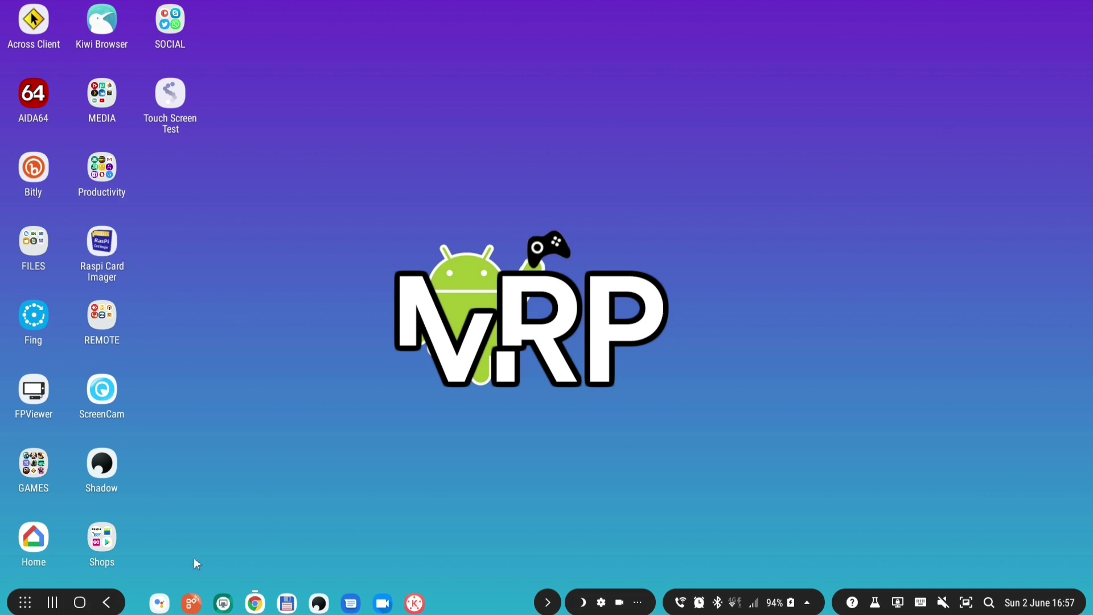
Launch Play Store, search 'raspi card imager' and open the Pi SD Card Imager page.
{"action": "left_click", "coordinate": [25, 603]}
{"action": "type", "text": "stor"}
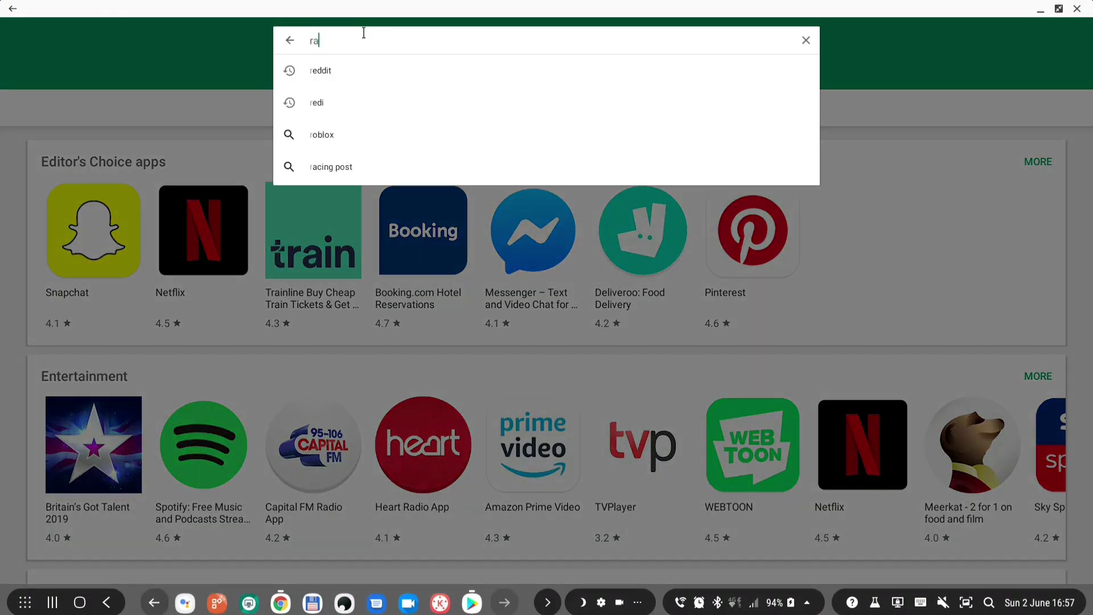
{"action": "type", "text": " sd"}
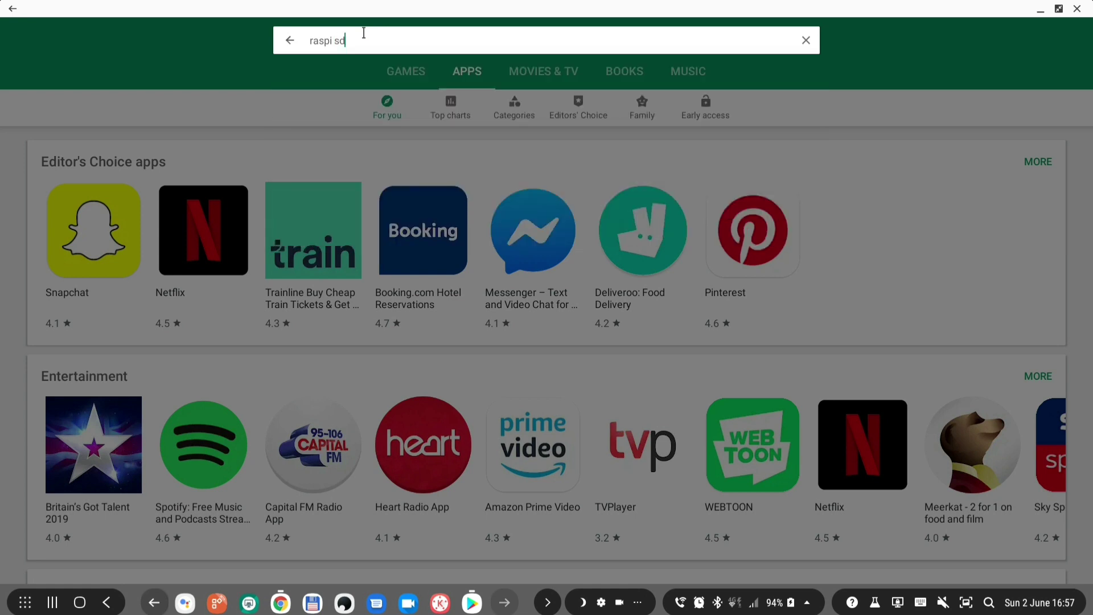
{"action": "key", "text": "BackSpace"}
{"action": "type", "text": "card imager"}
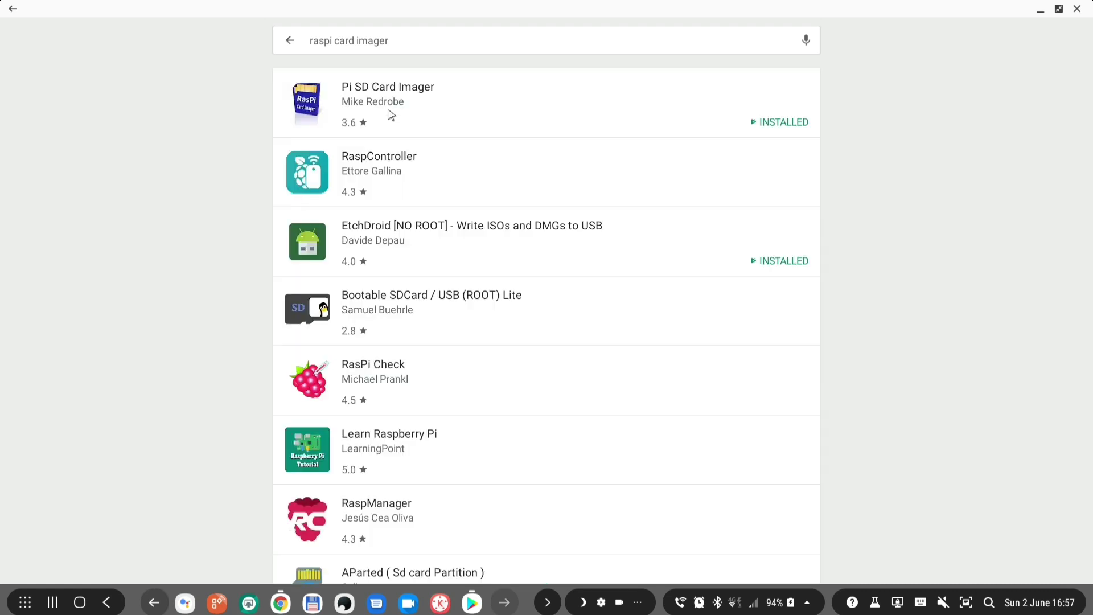
{"action": "left_click", "coordinate": [469, 106]}
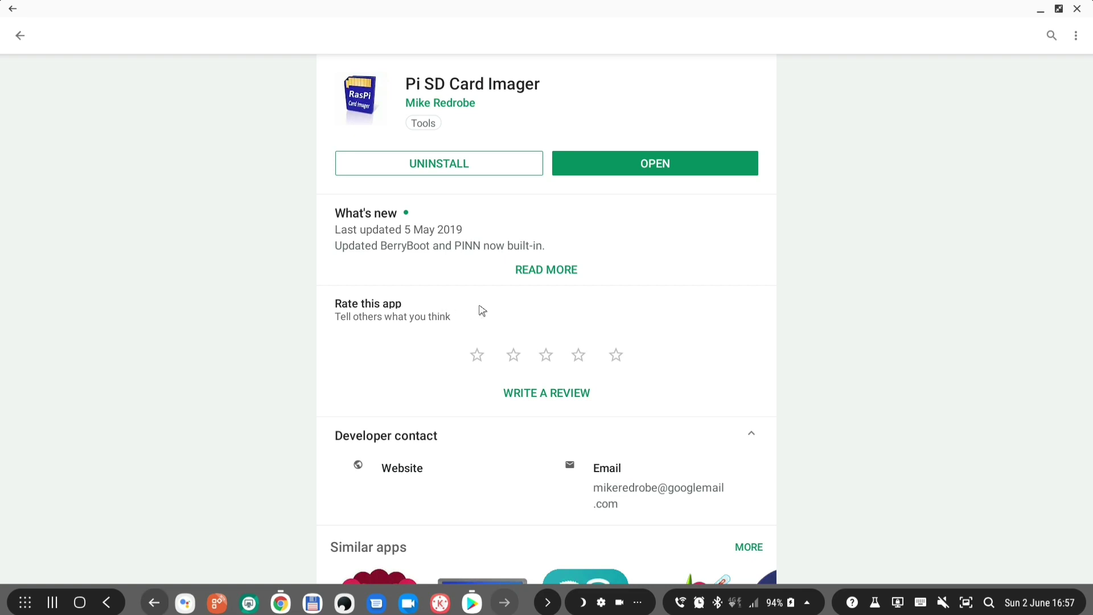
Scroll through the Pi SD Card Imager store page and its reviews.
{"action": "scroll", "coordinate": [480, 310], "scroll_direction": "down", "scroll_amount": 7}
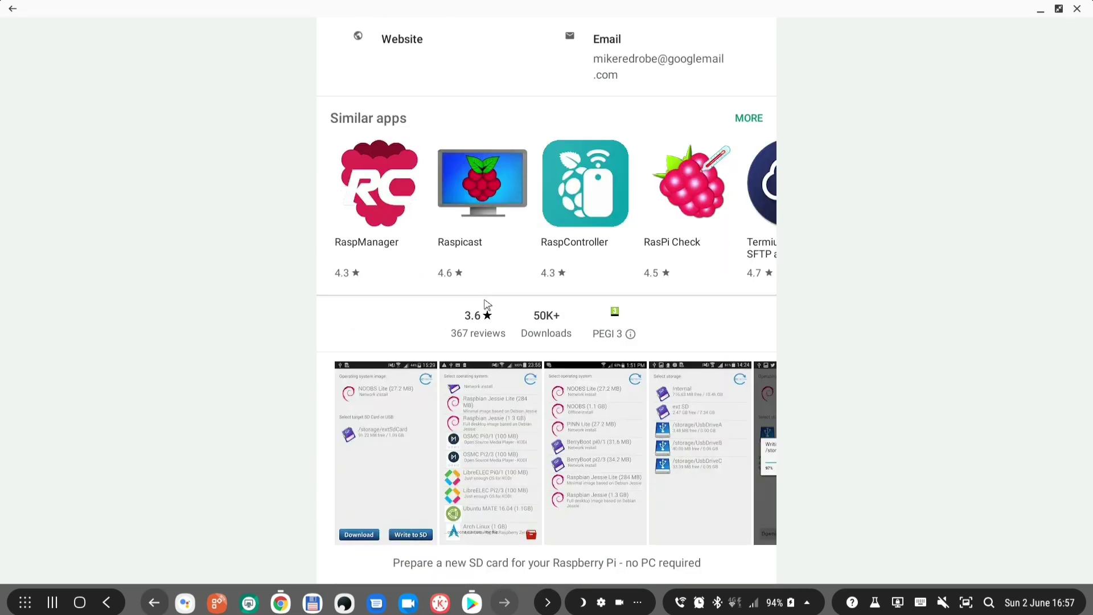
{"action": "scroll", "coordinate": [486, 304], "scroll_direction": "down", "scroll_amount": 4}
{"action": "scroll", "coordinate": [537, 173], "scroll_direction": "down", "scroll_amount": 8}
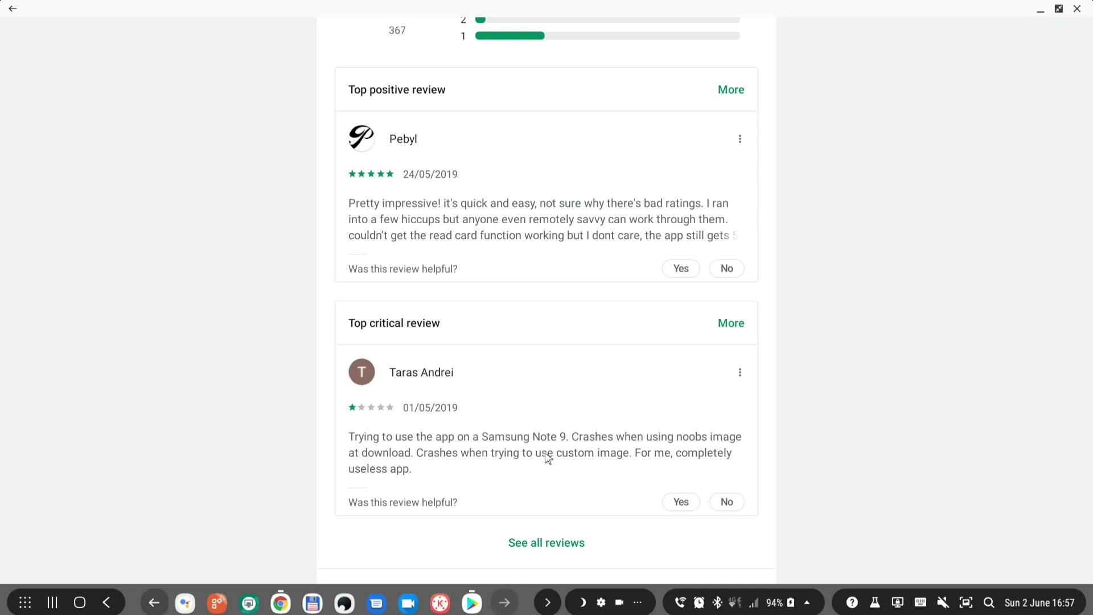
{"action": "scroll", "coordinate": [547, 420], "scroll_direction": "down", "scroll_amount": 3}
{"action": "scroll", "coordinate": [545, 415], "scroll_direction": "up", "scroll_amount": 7}
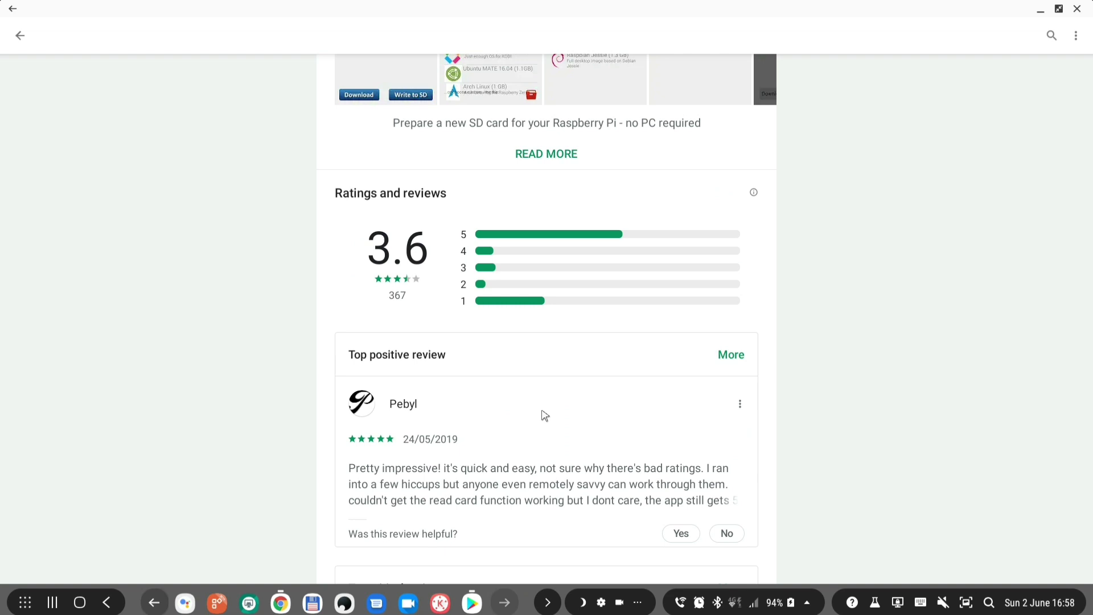
{"action": "scroll", "coordinate": [541, 413], "scroll_direction": "down", "scroll_amount": 3}
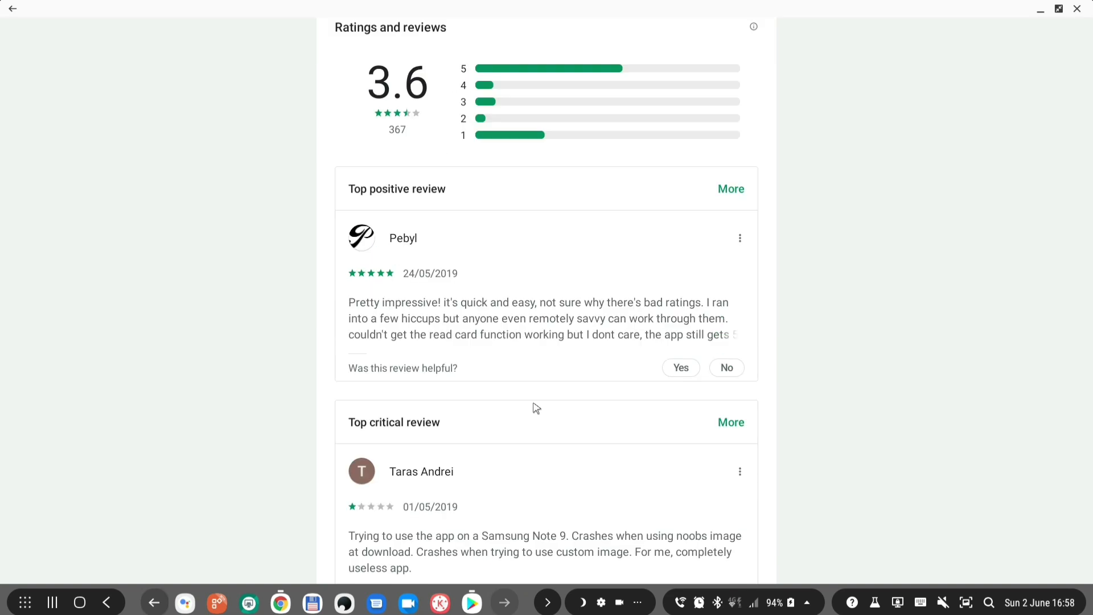
{"action": "scroll", "coordinate": [537, 407], "scroll_direction": "up", "scroll_amount": 10}
{"action": "scroll", "coordinate": [528, 385], "scroll_direction": "down", "scroll_amount": 20}
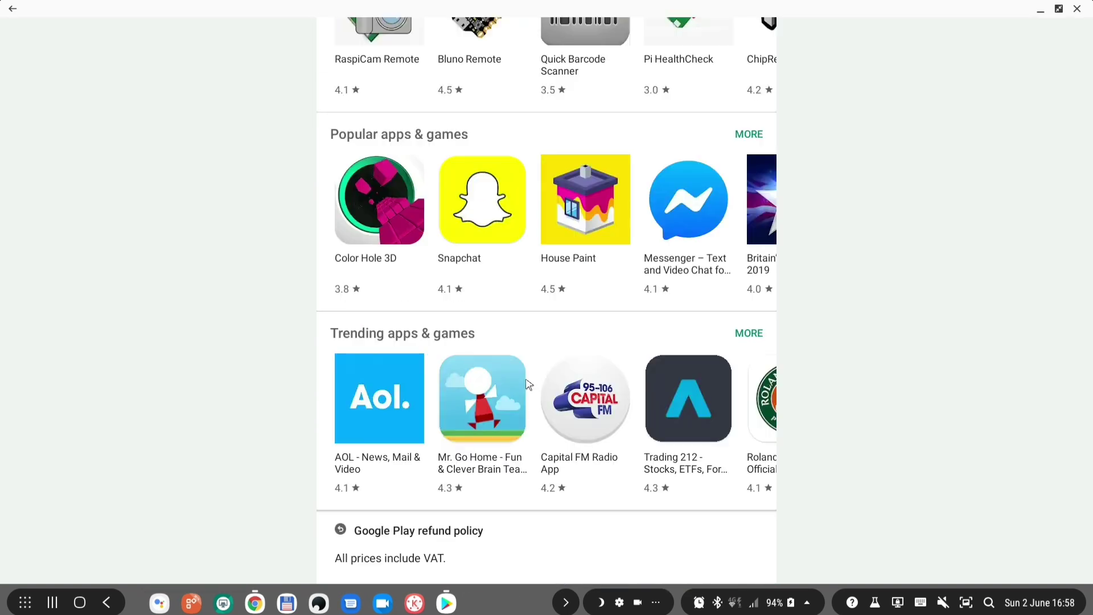
{"action": "scroll", "coordinate": [528, 384], "scroll_direction": "up", "scroll_amount": 15}
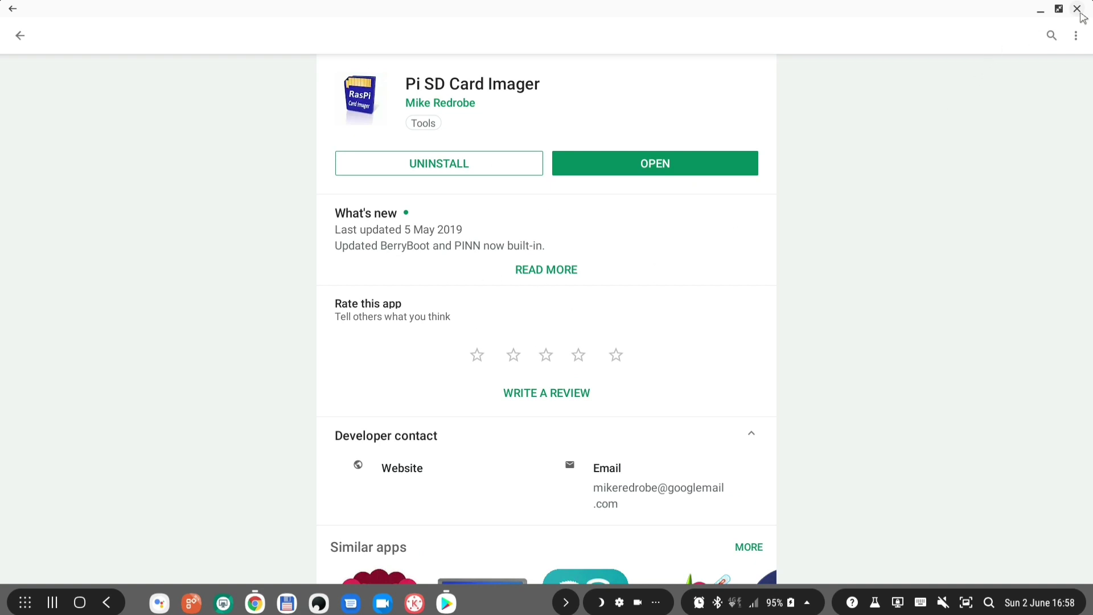
Close Play Store, launch Raspi Card Imager from the desktop and pick the SD Card target.
{"action": "left_click", "coordinate": [1078, 9]}
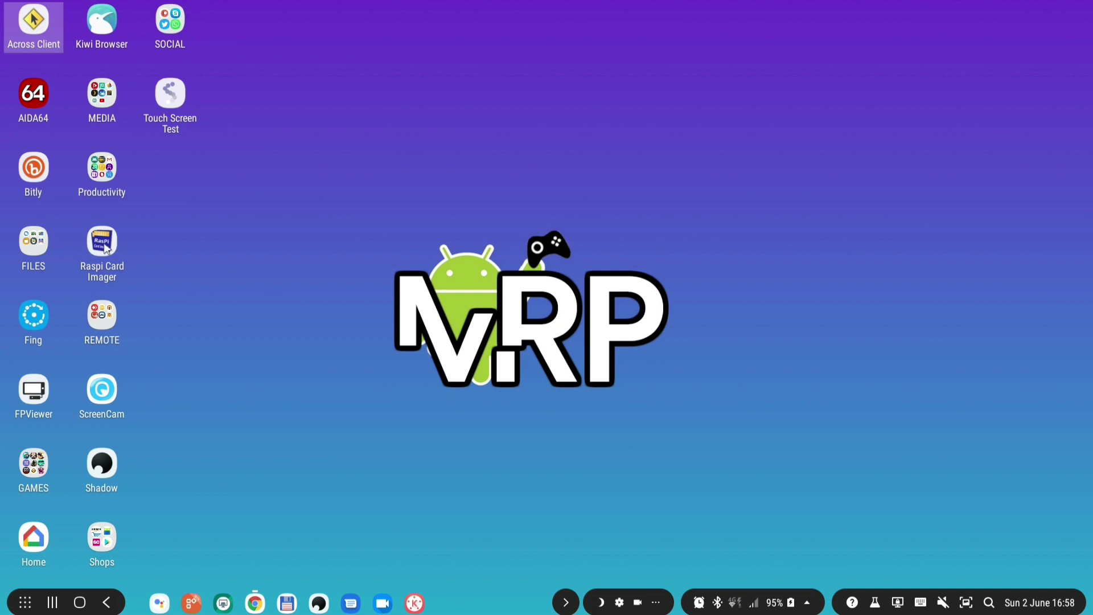
{"action": "left_click", "coordinate": [239, 283]}
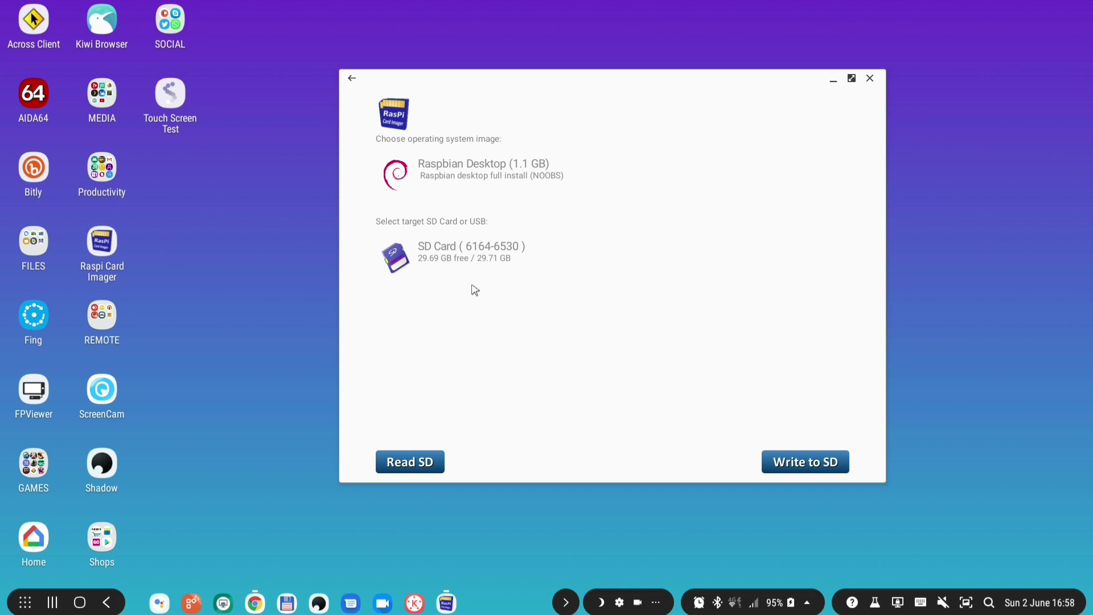
{"action": "left_click", "coordinate": [516, 253]}
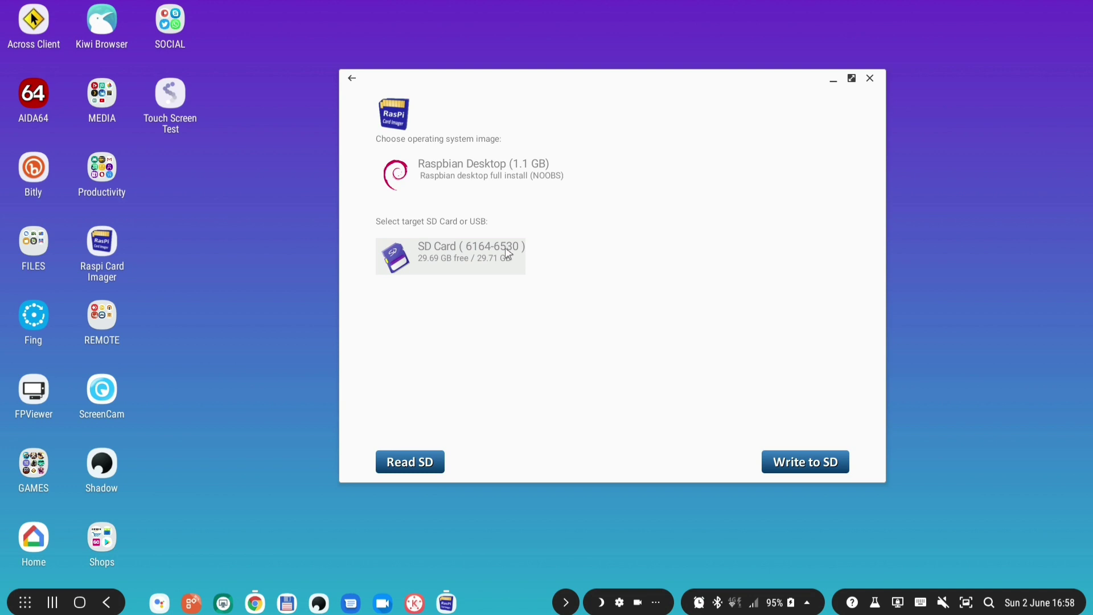
Narrow the imager window, place it just left of centre, and select SD Card (6164-6530).
{"action": "left_click_drag", "start_coordinate": [515, 75], "coordinate": [297, 62]}
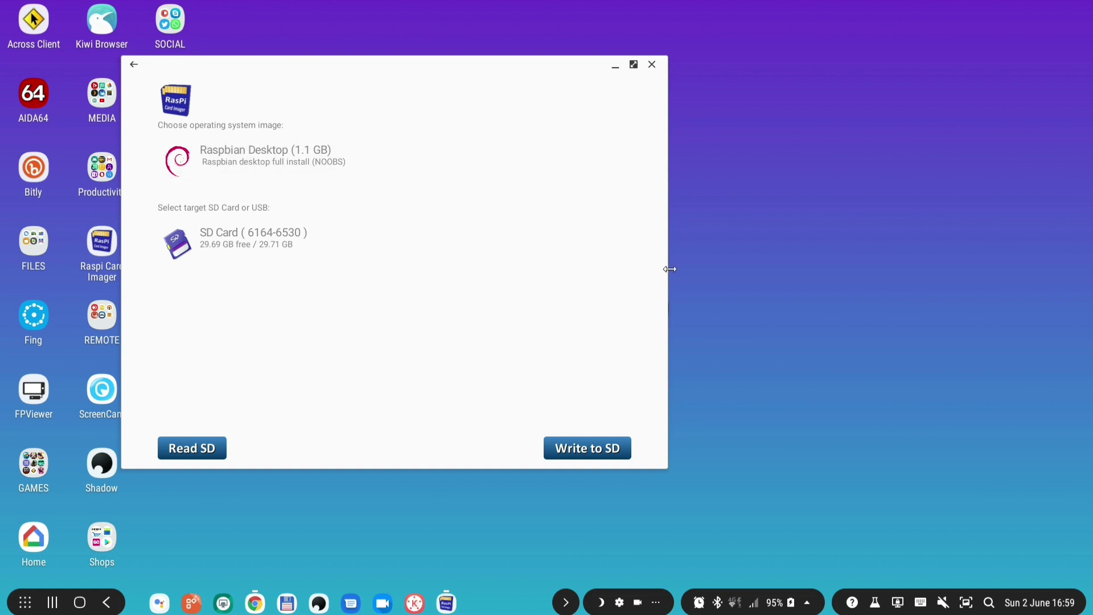
{"action": "left_click_drag", "start_coordinate": [670, 269], "coordinate": [405, 258]}
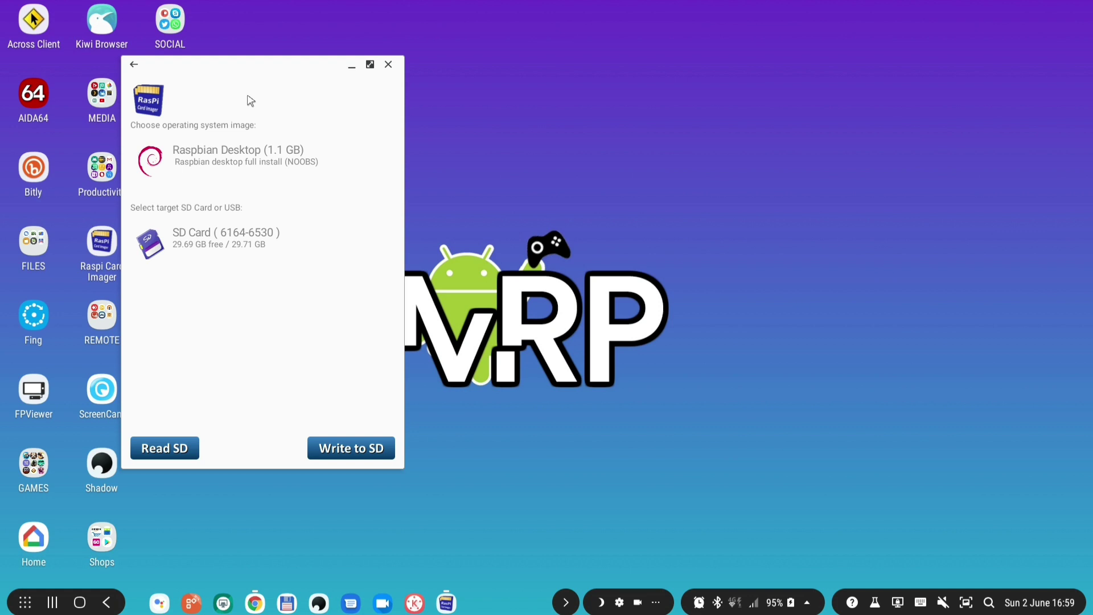
{"action": "left_click_drag", "start_coordinate": [237, 64], "coordinate": [419, 63]}
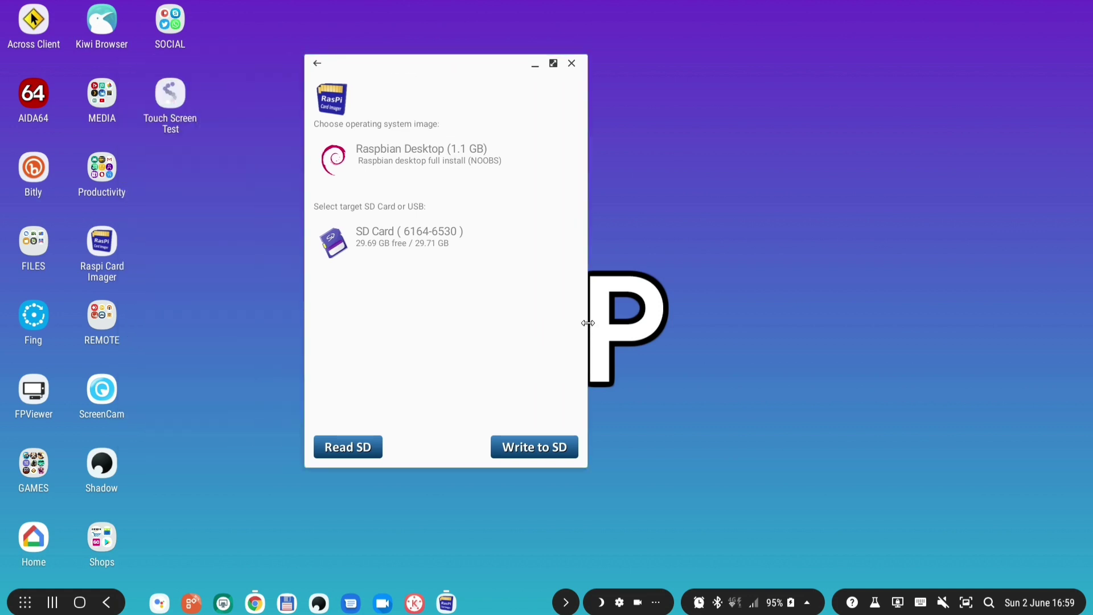
{"action": "left_click_drag", "start_coordinate": [588, 323], "coordinate": [511, 314]}
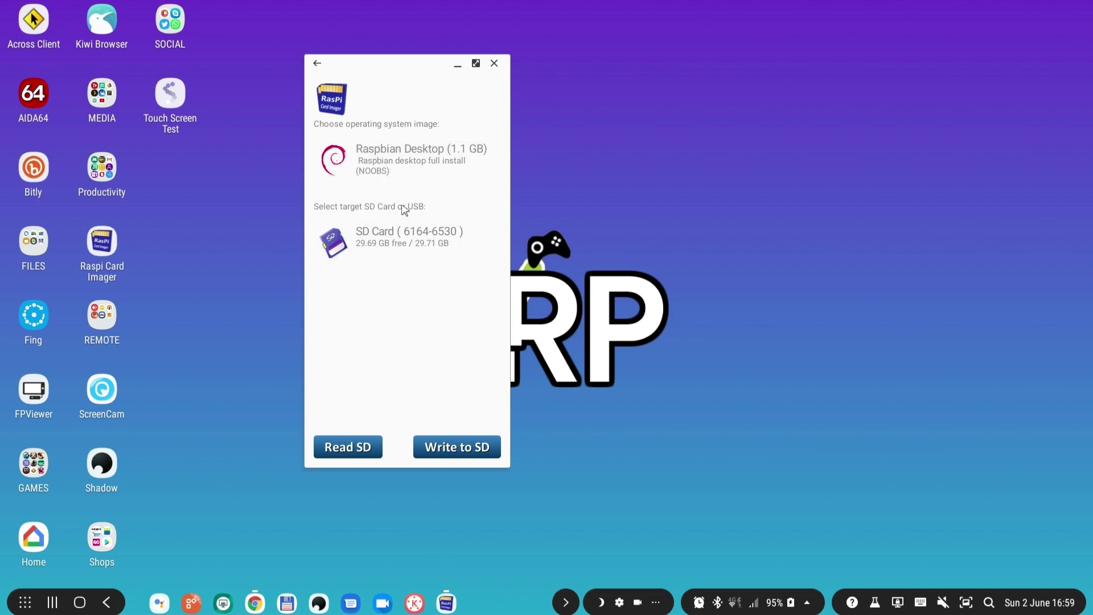
{"action": "left_click", "coordinate": [421, 250]}
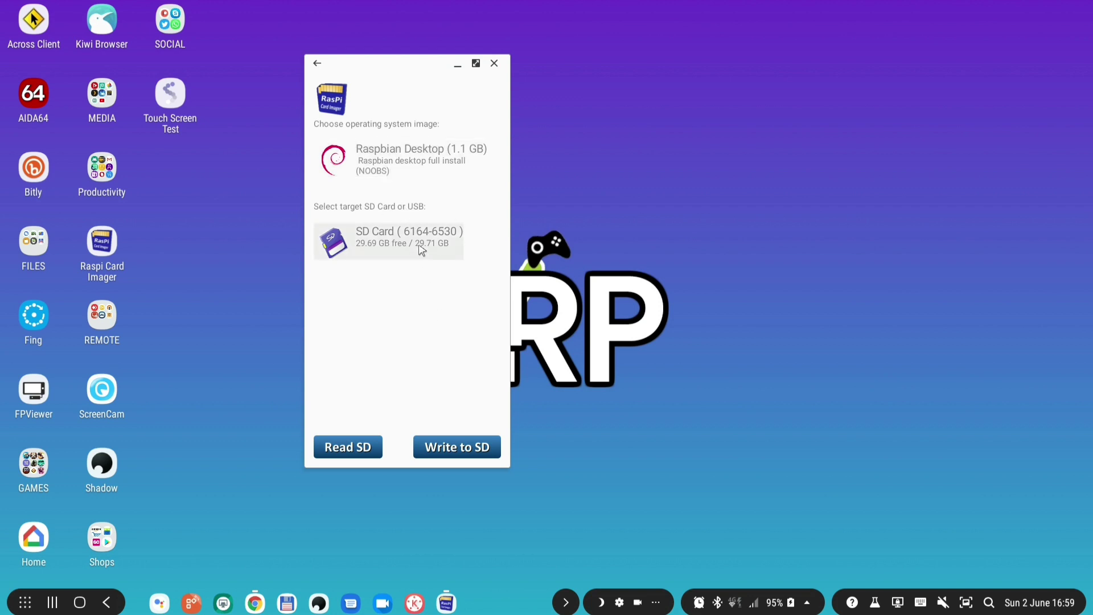
{"action": "left_click", "coordinate": [387, 247]}
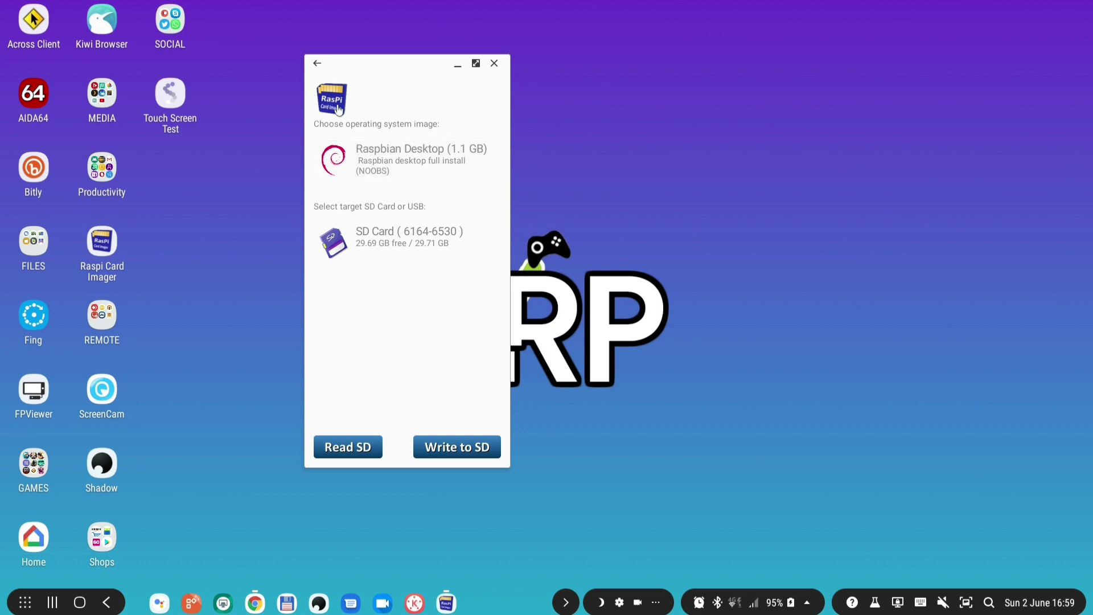
{"action": "left_click", "coordinate": [382, 152]}
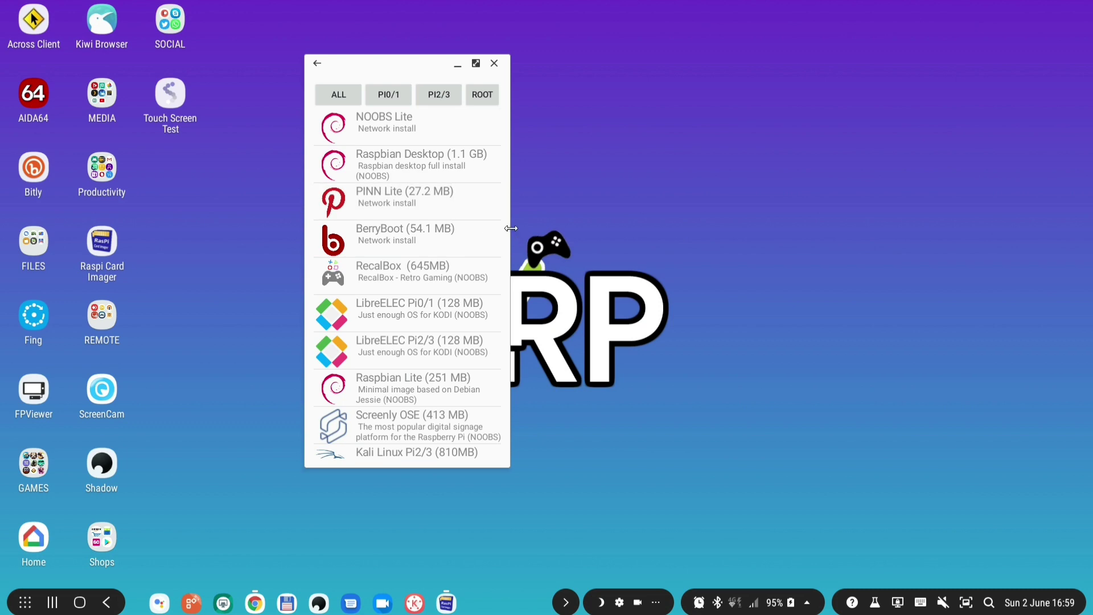
{"action": "left_click_drag", "start_coordinate": [512, 230], "coordinate": [621, 235]}
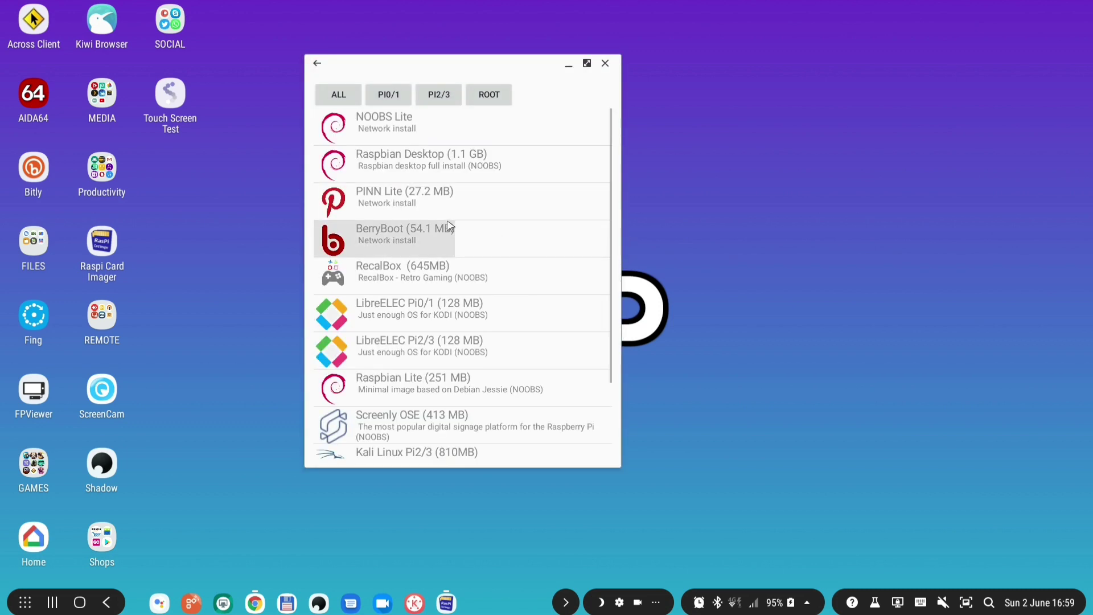
{"action": "scroll", "coordinate": [449, 225], "scroll_direction": "down", "scroll_amount": 3}
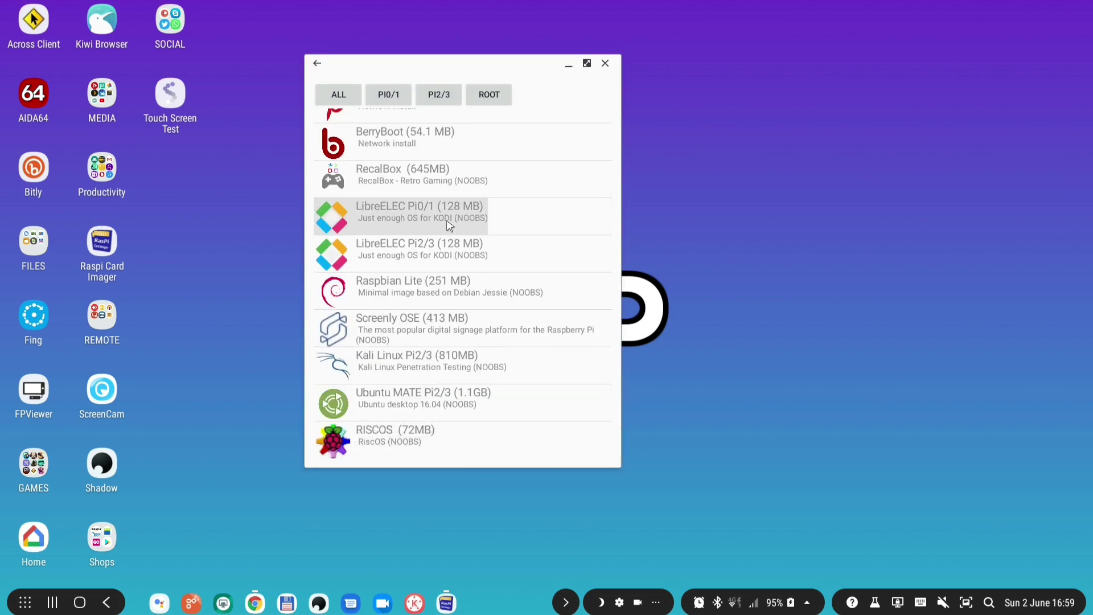
{"action": "scroll", "coordinate": [450, 216], "scroll_direction": "up", "scroll_amount": 3}
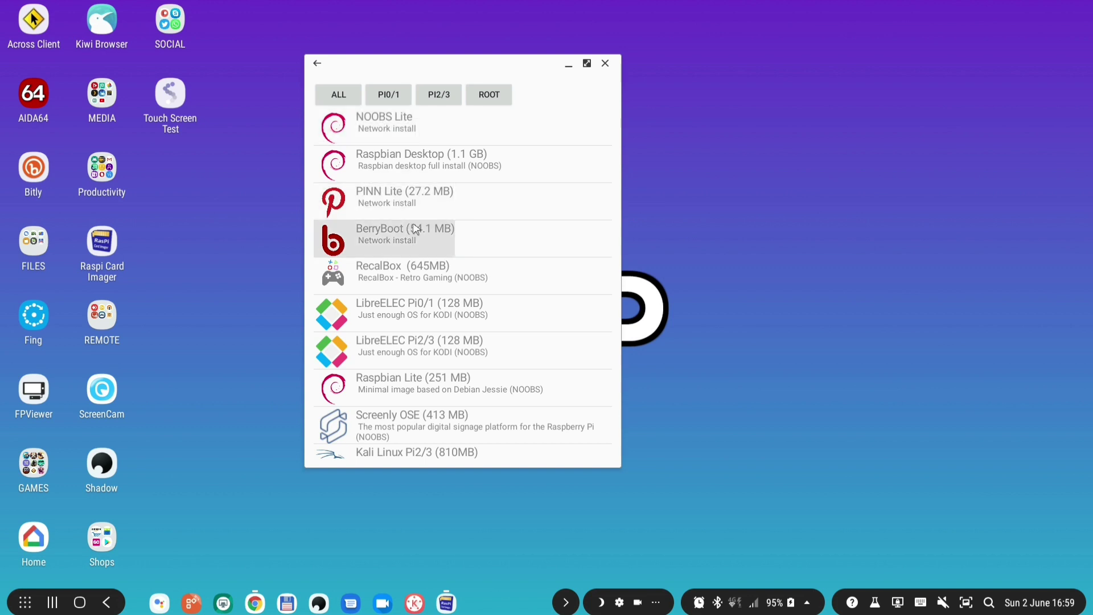
{"action": "scroll", "coordinate": [455, 259], "scroll_direction": "down", "scroll_amount": 3}
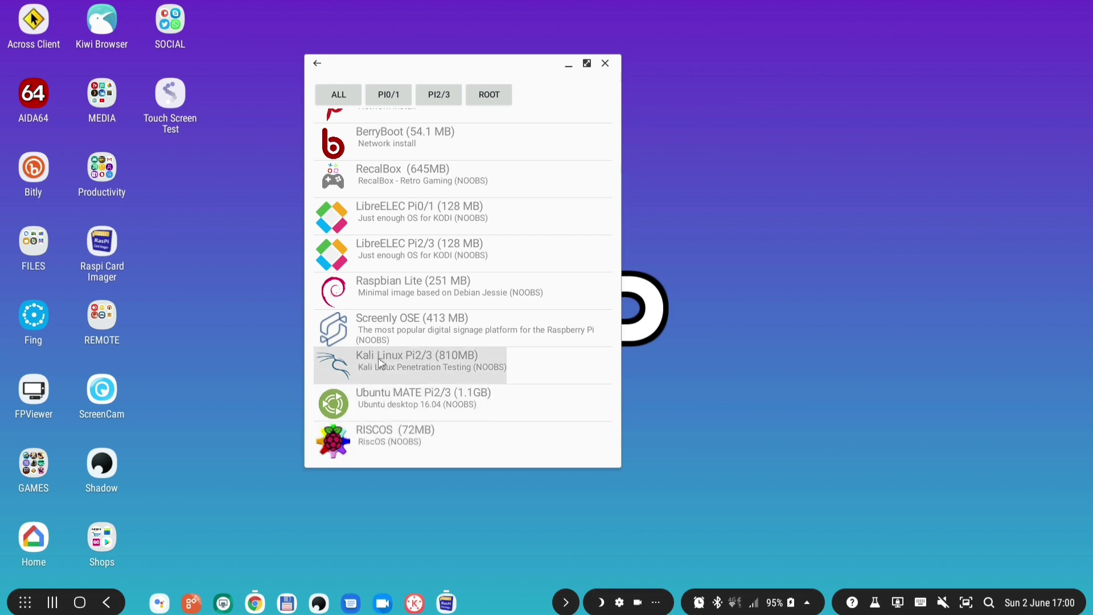
{"action": "scroll", "coordinate": [380, 363], "scroll_direction": "up", "scroll_amount": 3}
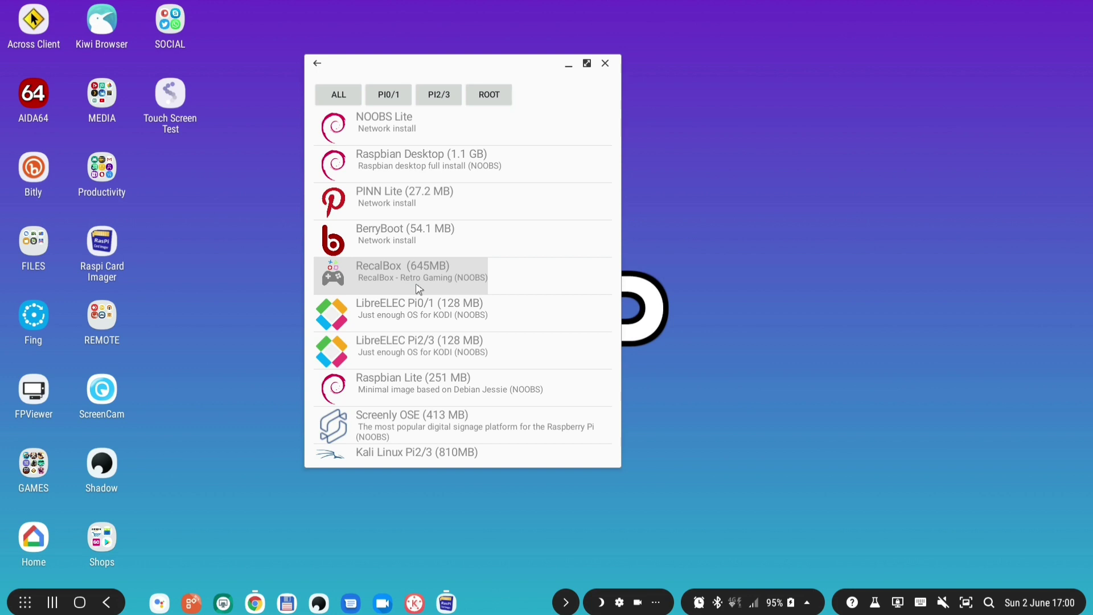
{"action": "scroll", "coordinate": [419, 289], "scroll_direction": "down", "scroll_amount": 3}
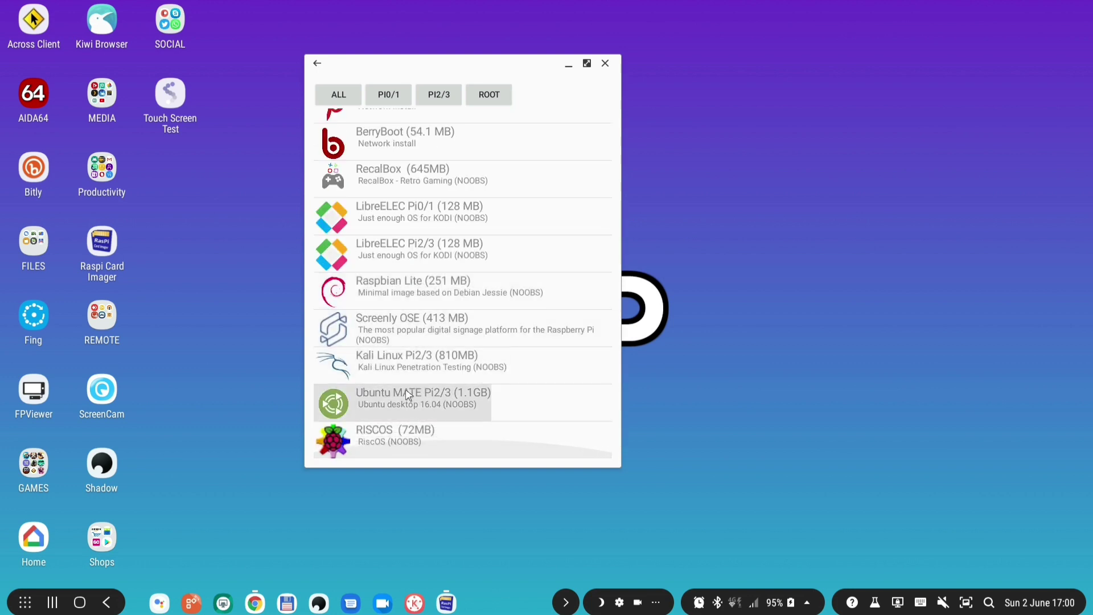
{"action": "scroll", "coordinate": [413, 283], "scroll_direction": "up", "scroll_amount": 3}
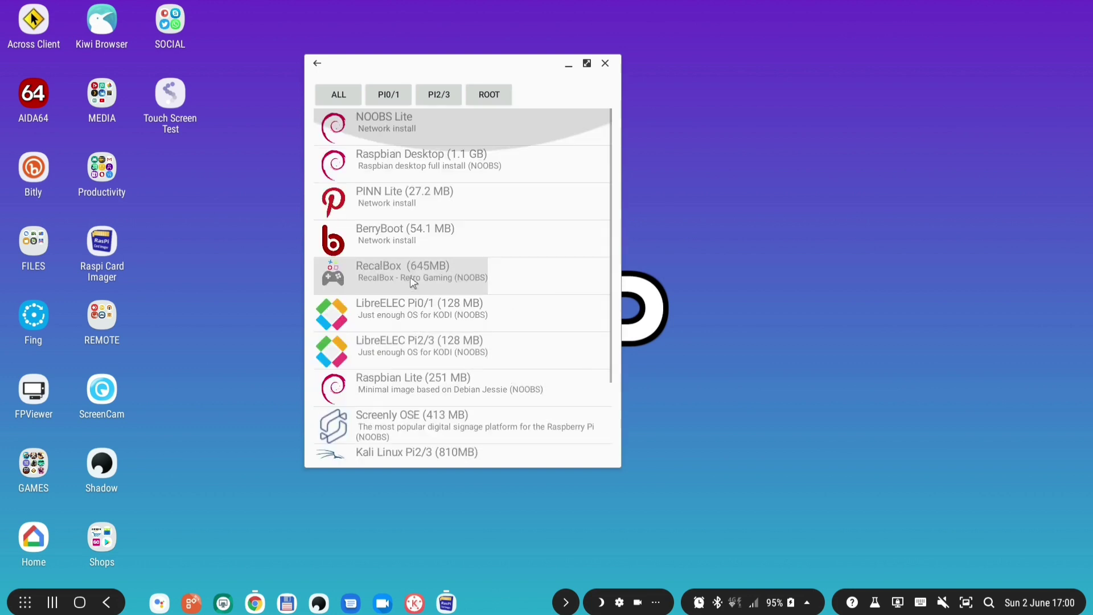
{"action": "scroll", "coordinate": [412, 287], "scroll_direction": "down", "scroll_amount": 3}
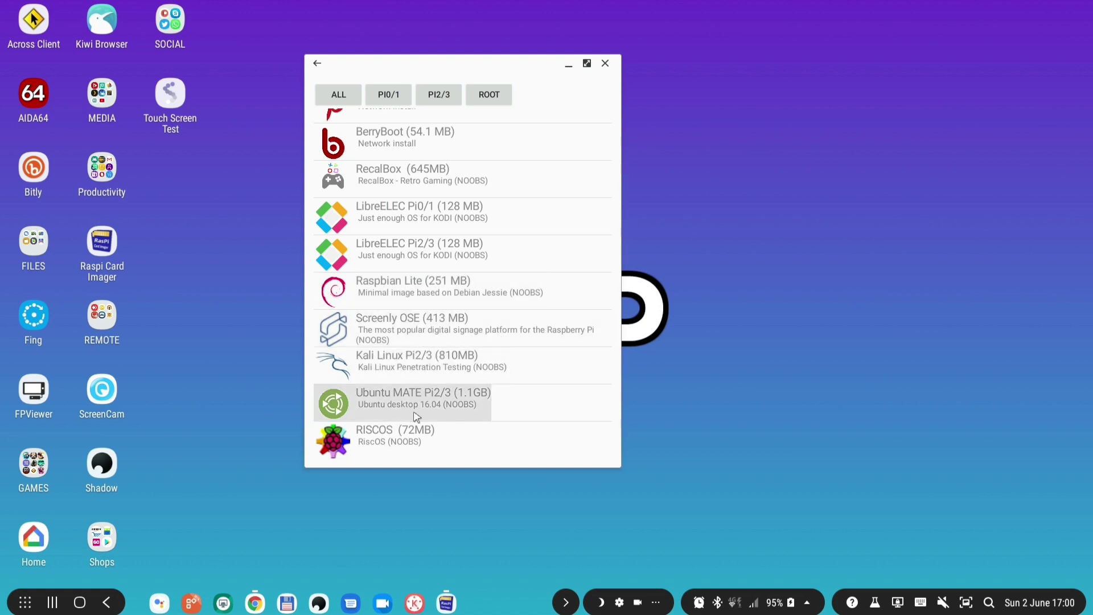
{"action": "scroll", "coordinate": [472, 391], "scroll_direction": "up", "scroll_amount": 3}
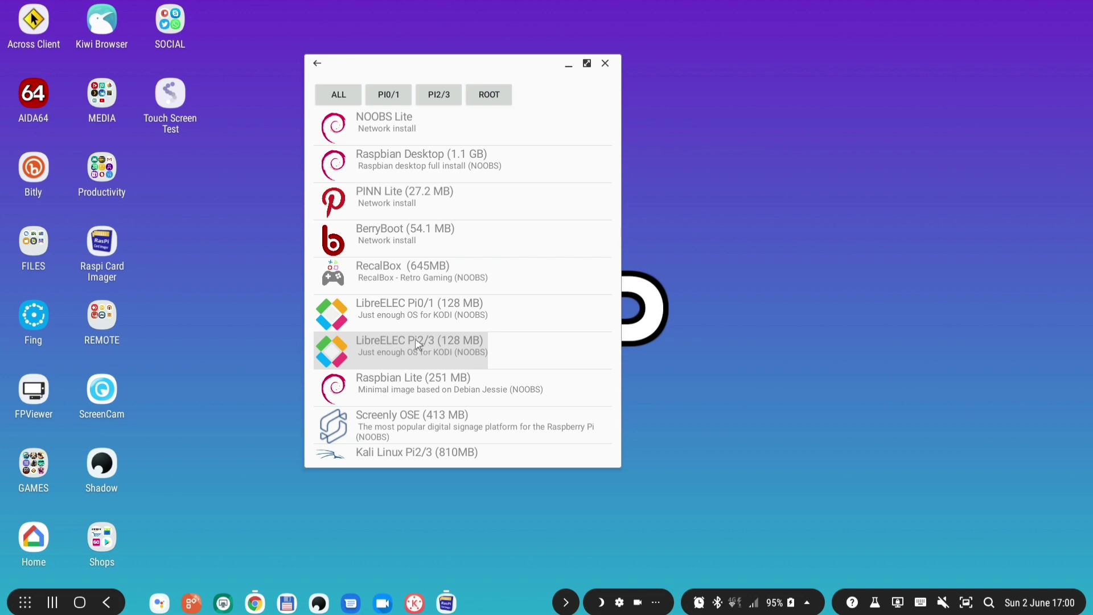
Choose LibreELEC Pi2/3 (128 MB) as the image and the USB drive SD card as target.
{"action": "left_click", "coordinate": [440, 353]}
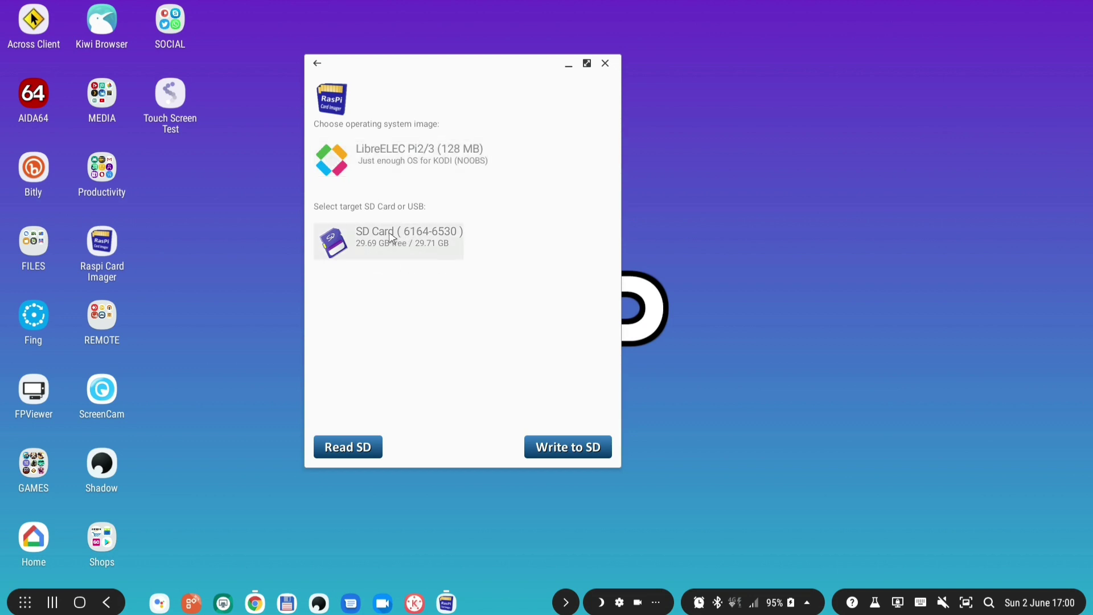
{"action": "left_click", "coordinate": [392, 237]}
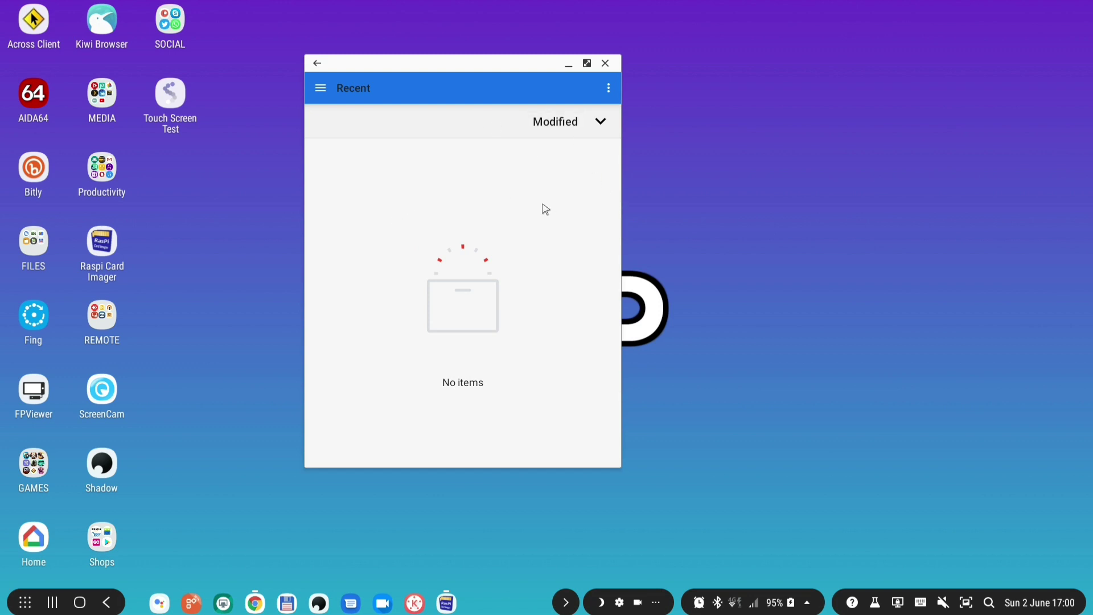
{"action": "left_click", "coordinate": [320, 89]}
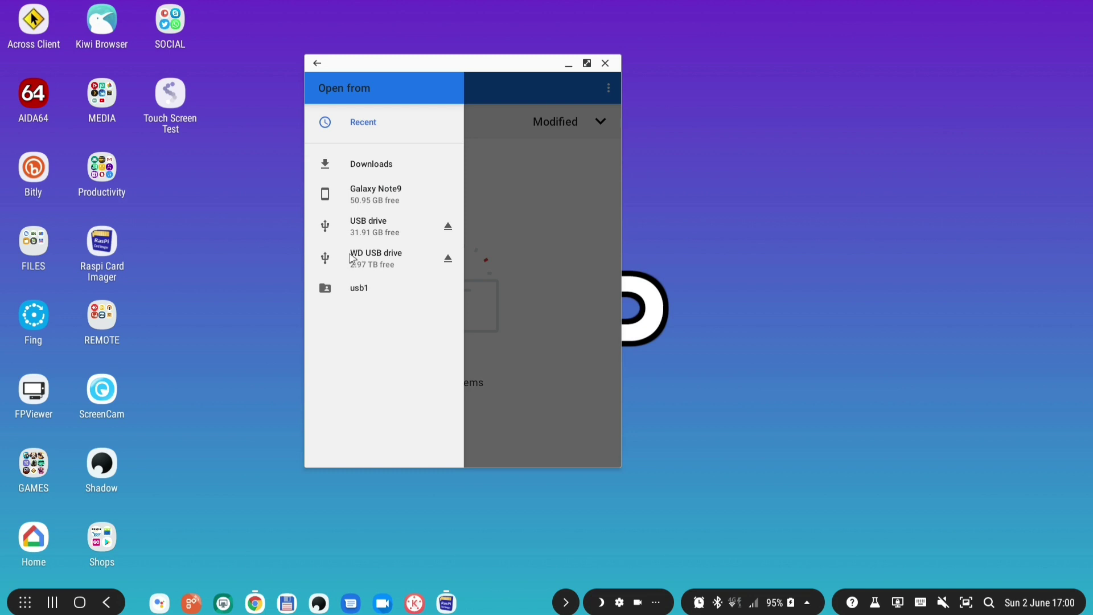
{"action": "left_click", "coordinate": [366, 228]}
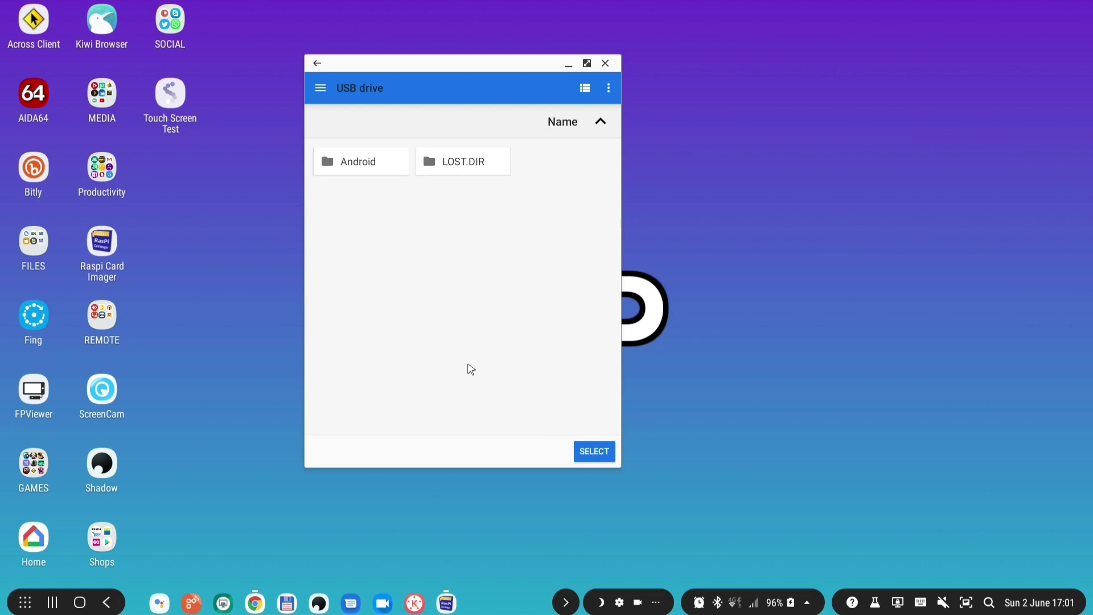
{"action": "left_click", "coordinate": [594, 453]}
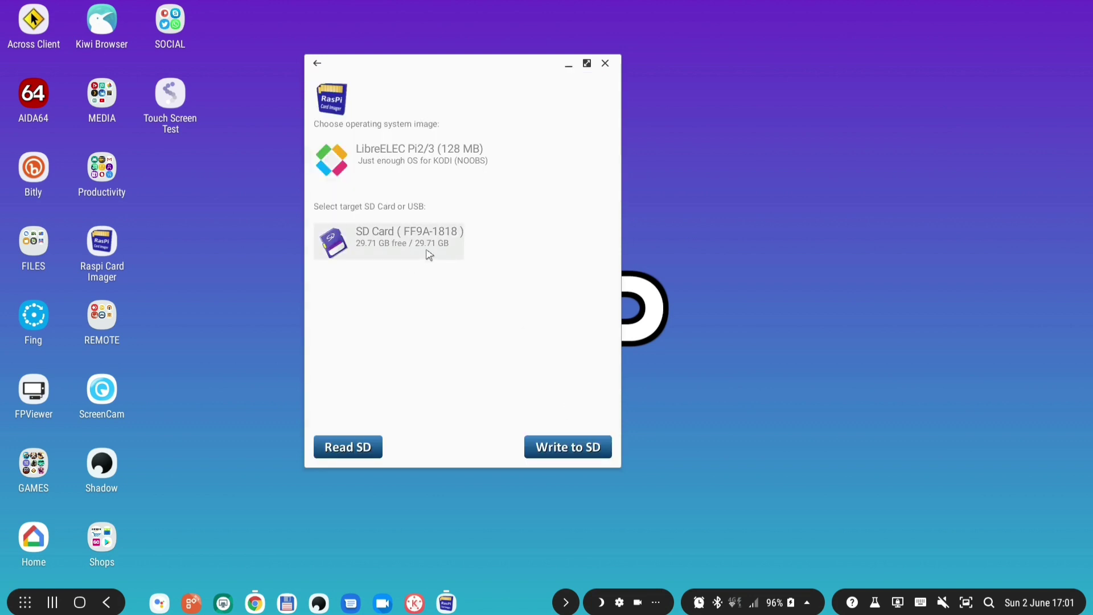
Start Write to SD and download the LibreELEC Pi2/3 image, LibreELECrpi2.zip.
{"action": "left_click", "coordinate": [571, 453]}
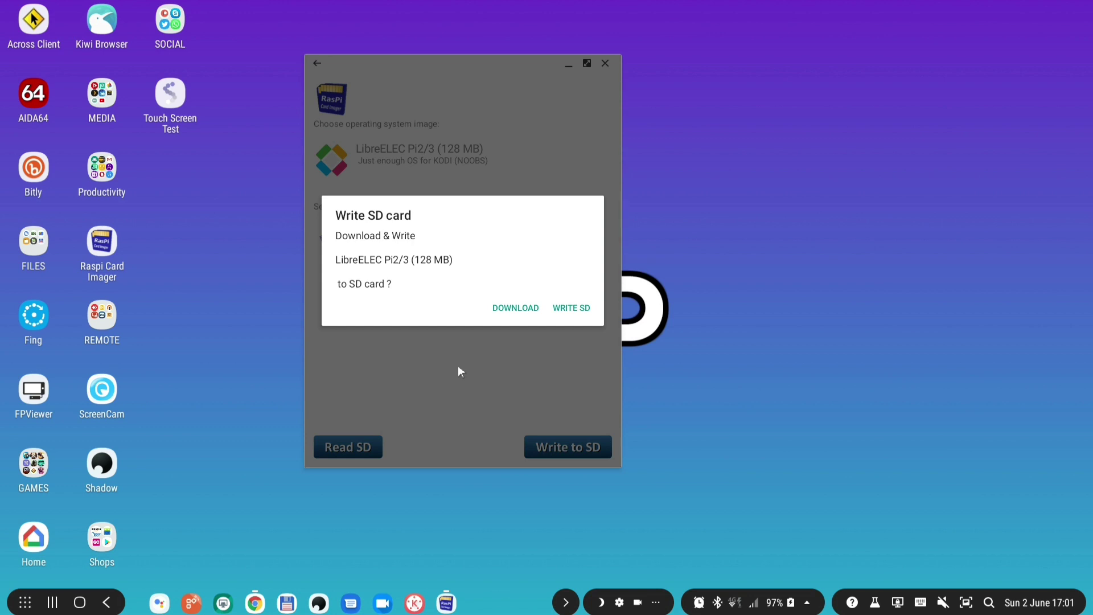
{"action": "left_click", "coordinate": [520, 309]}
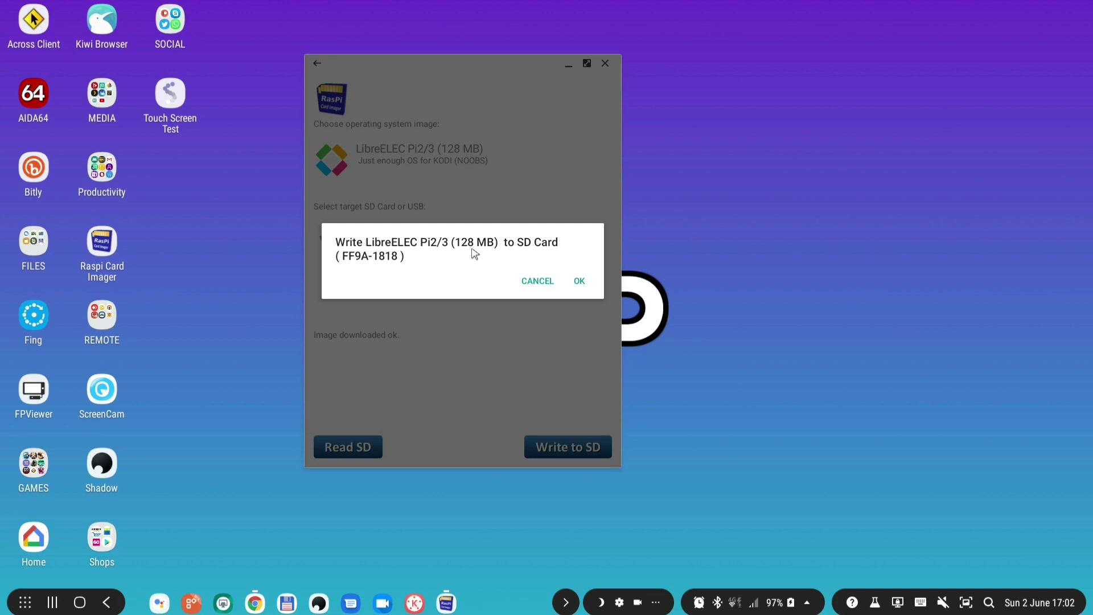
Confirm writing LibreELEC Pi2/3 to SD Card (FF9A-1818) and dismiss the 'Card imaged ok' message.
{"action": "left_click", "coordinate": [580, 283]}
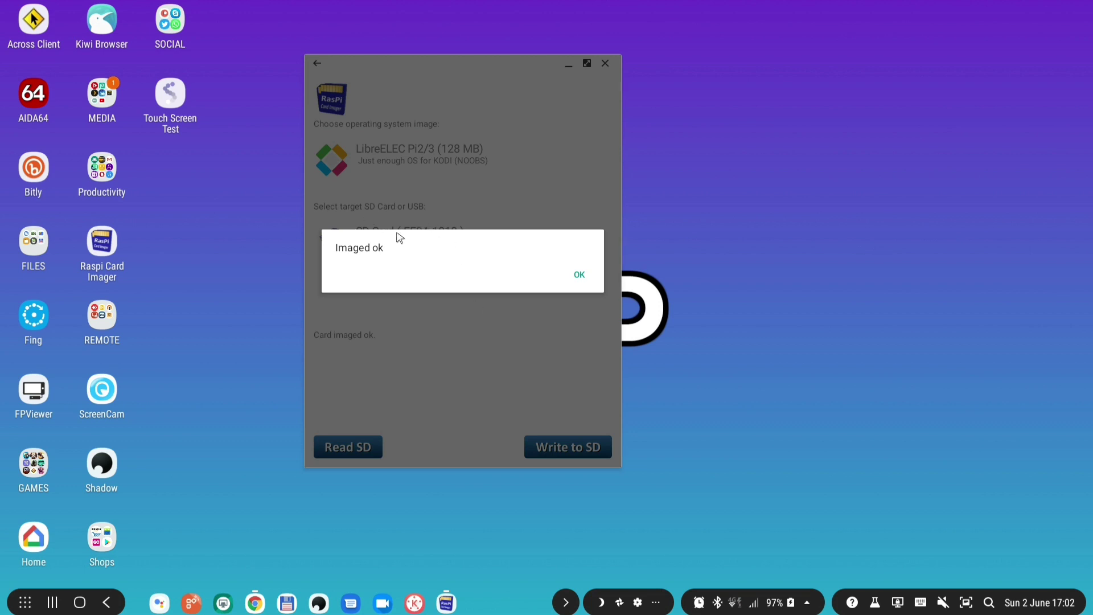
{"action": "left_click", "coordinate": [580, 275]}
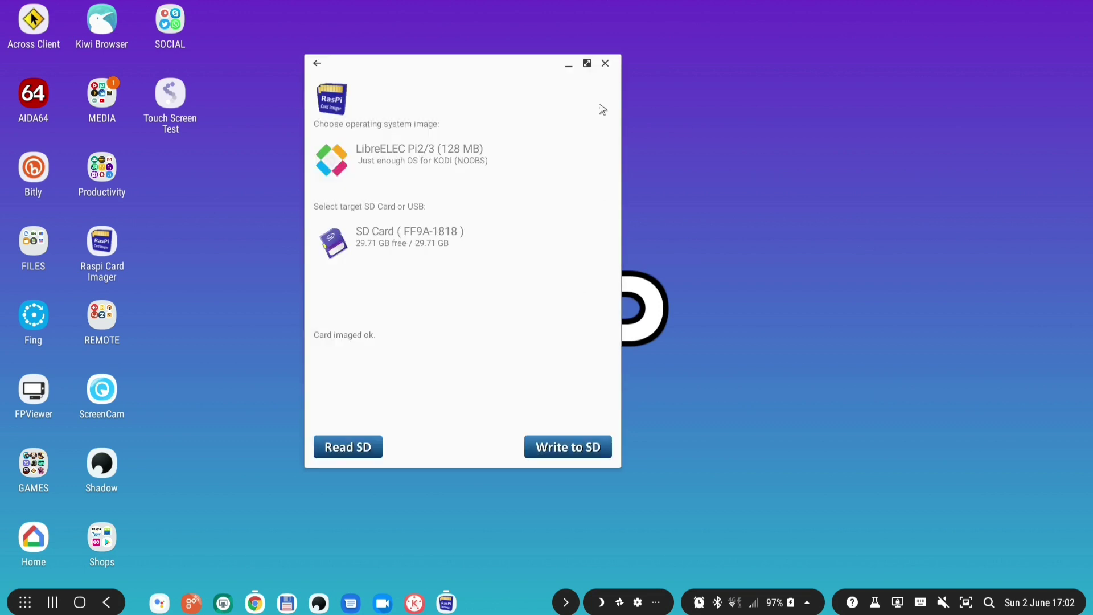
Close the imager, open Total Commander and browse into the USB drive's contents.
{"action": "left_click", "coordinate": [605, 63]}
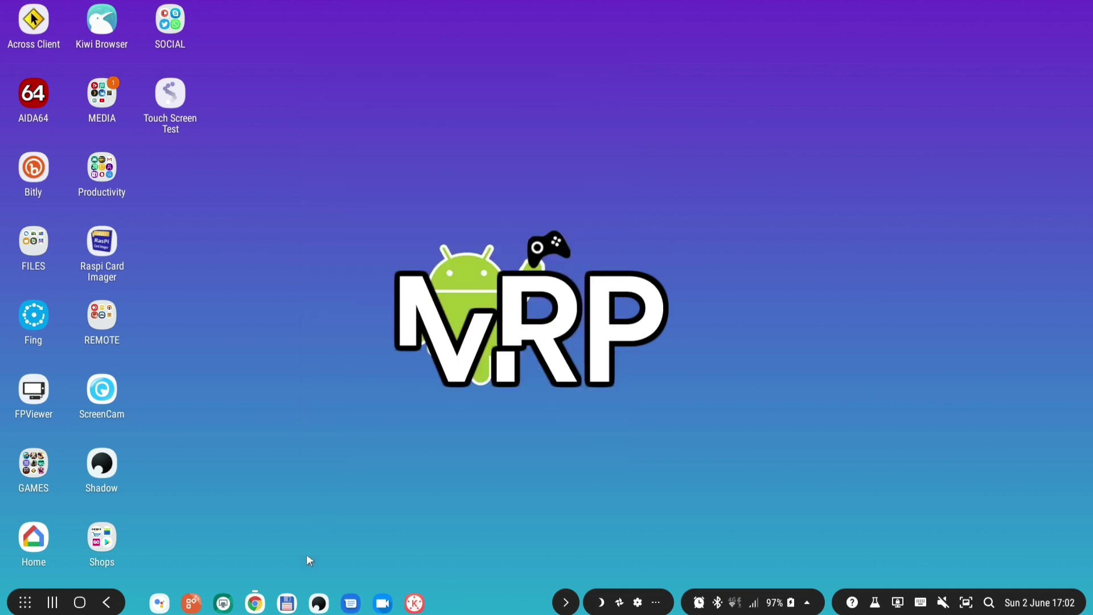
{"action": "left_click", "coordinate": [287, 604]}
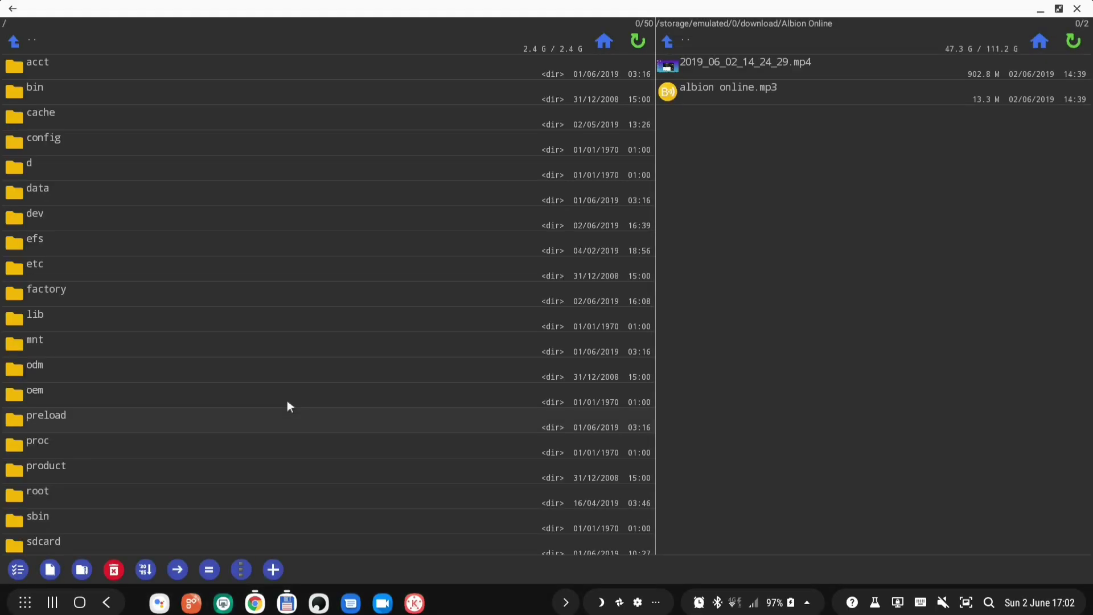
{"action": "left_click", "coordinate": [115, 43]}
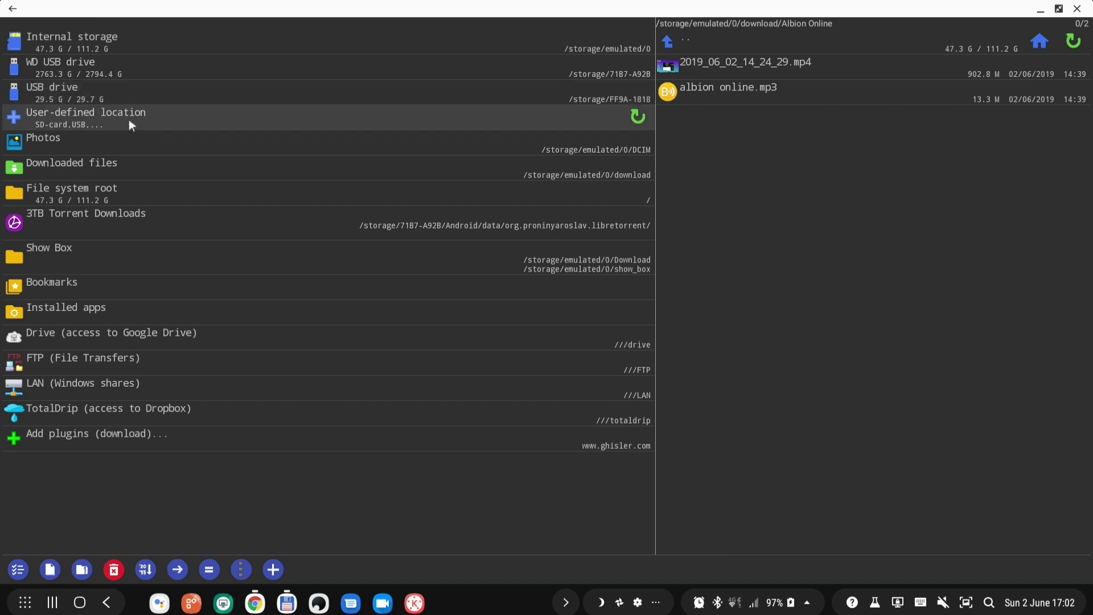
{"action": "left_click", "coordinate": [155, 95]}
Move the left pane from /storage/FF9A-1818 up to the root (/).
{"action": "scroll", "coordinate": [148, 171], "scroll_direction": "down", "scroll_amount": 2}
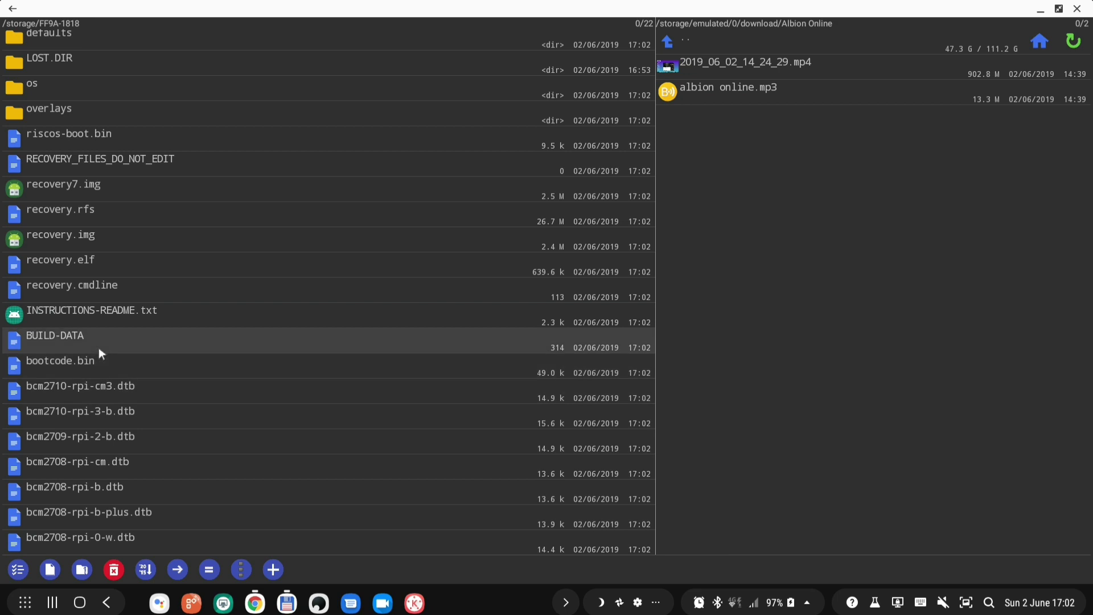
{"action": "scroll", "coordinate": [56, 74], "scroll_direction": "up", "scroll_amount": 2}
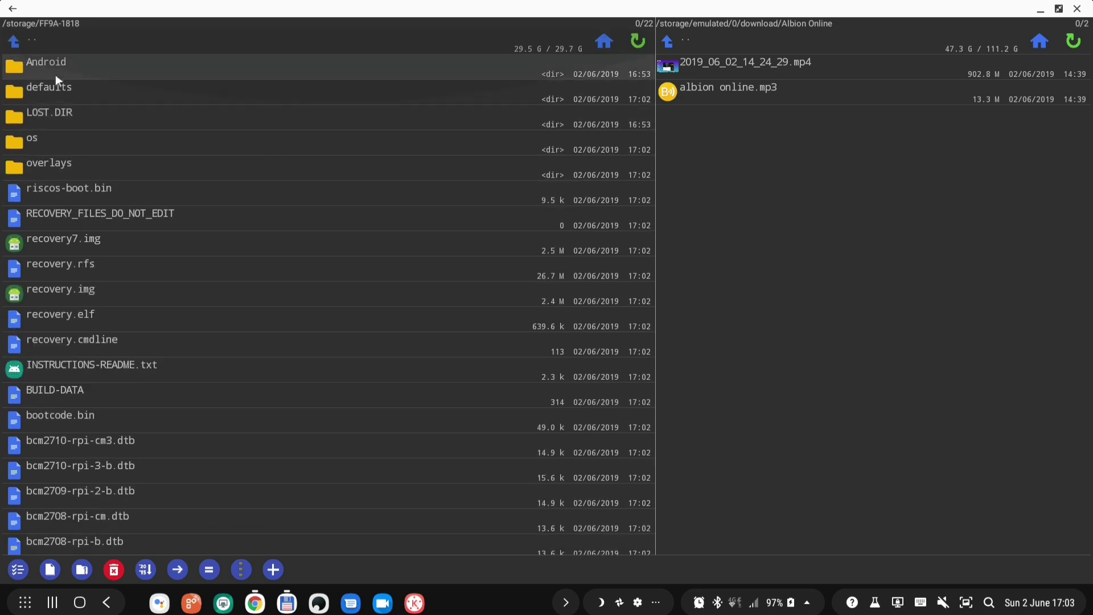
{"action": "left_click", "coordinate": [42, 43]}
{"action": "left_click", "coordinate": [58, 38]}
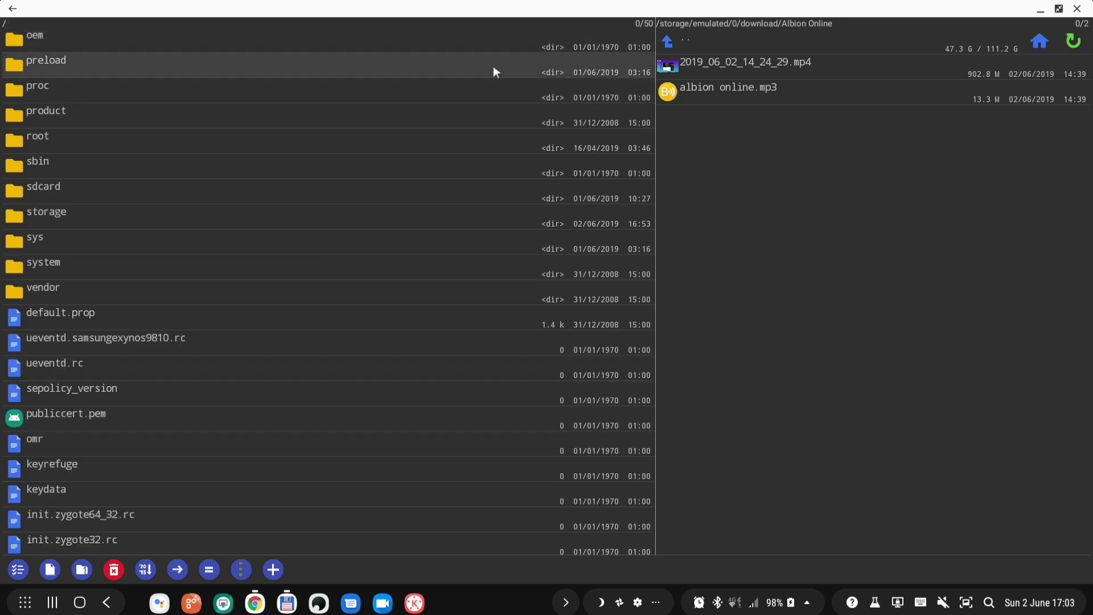
Close the Total Commander window to return to the DeX desktop.
{"action": "left_click", "coordinate": [1076, 9]}
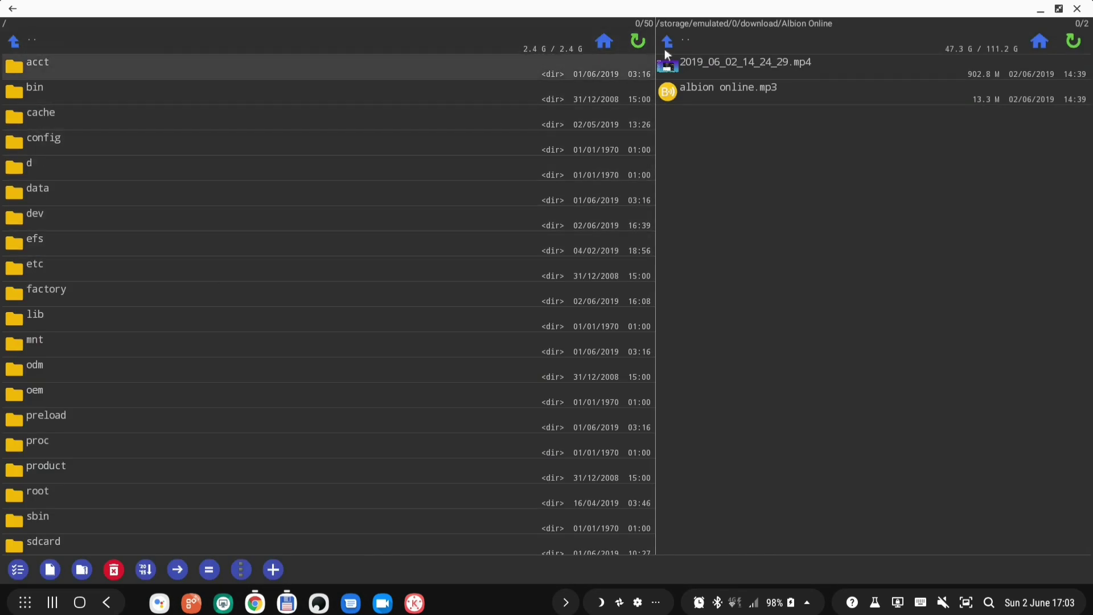
{"action": "left_click", "coordinate": [1077, 9]}
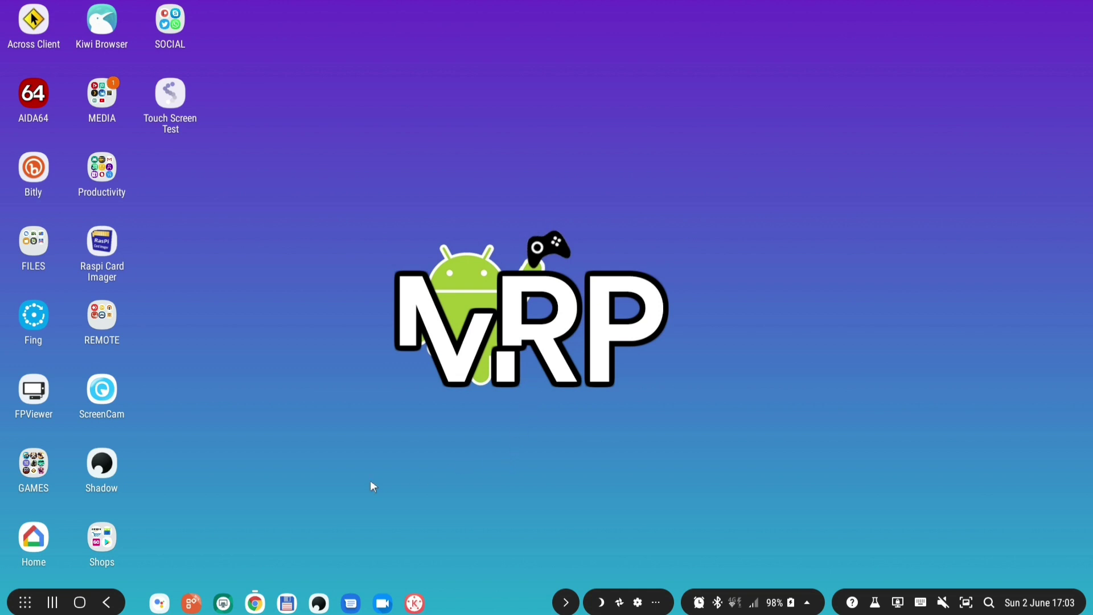
Launch Cx File Explorer from the app drawer search 'cx' and shift its window left.
{"action": "left_click", "coordinate": [26, 602]}
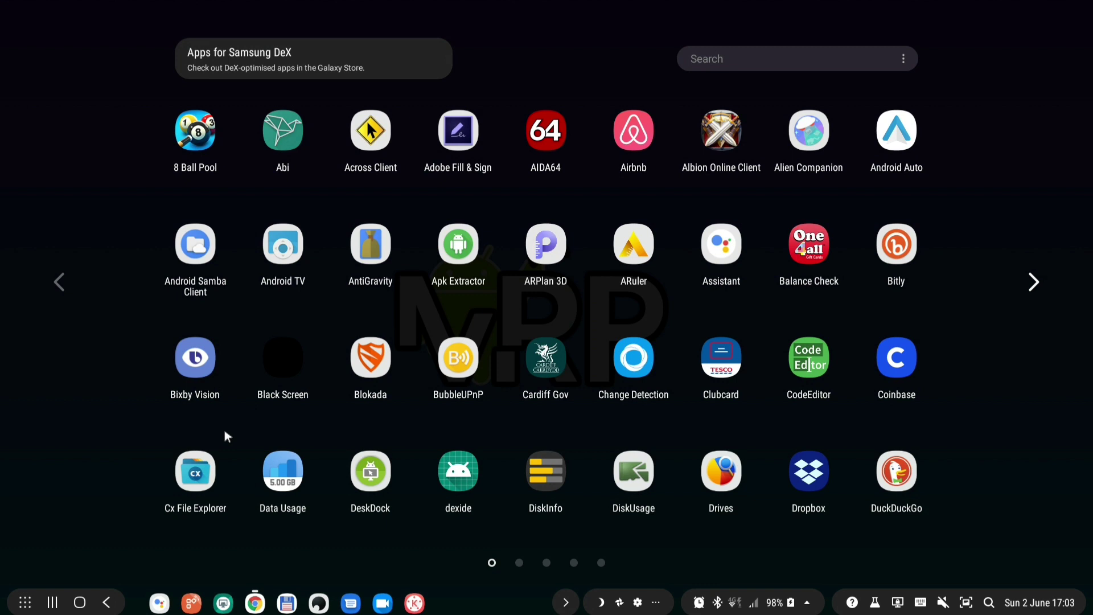
{"action": "type", "text": "cx"}
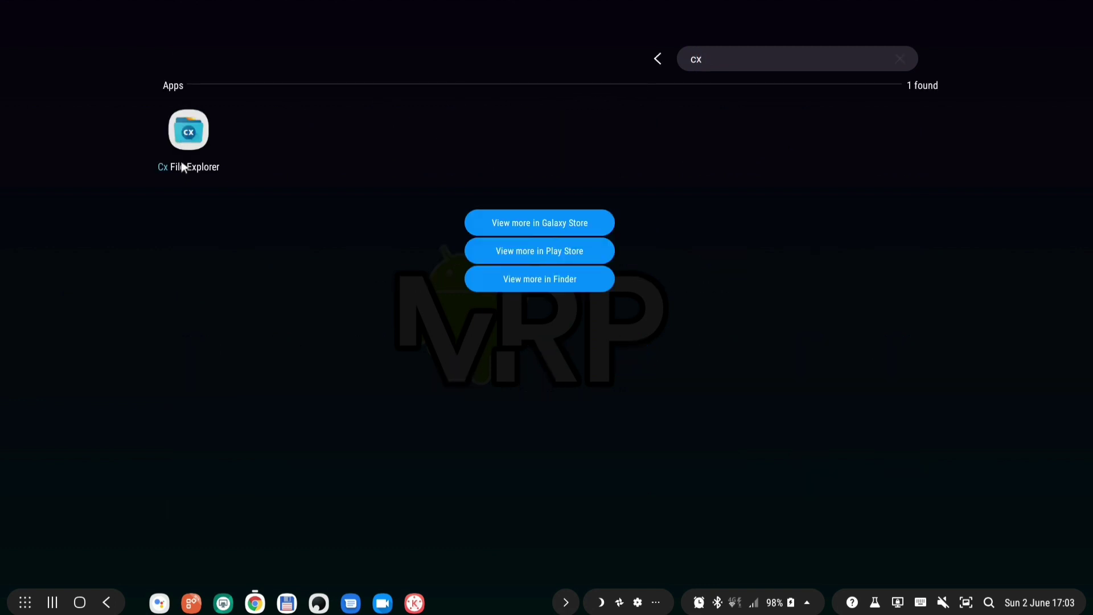
{"action": "left_click", "coordinate": [188, 130]}
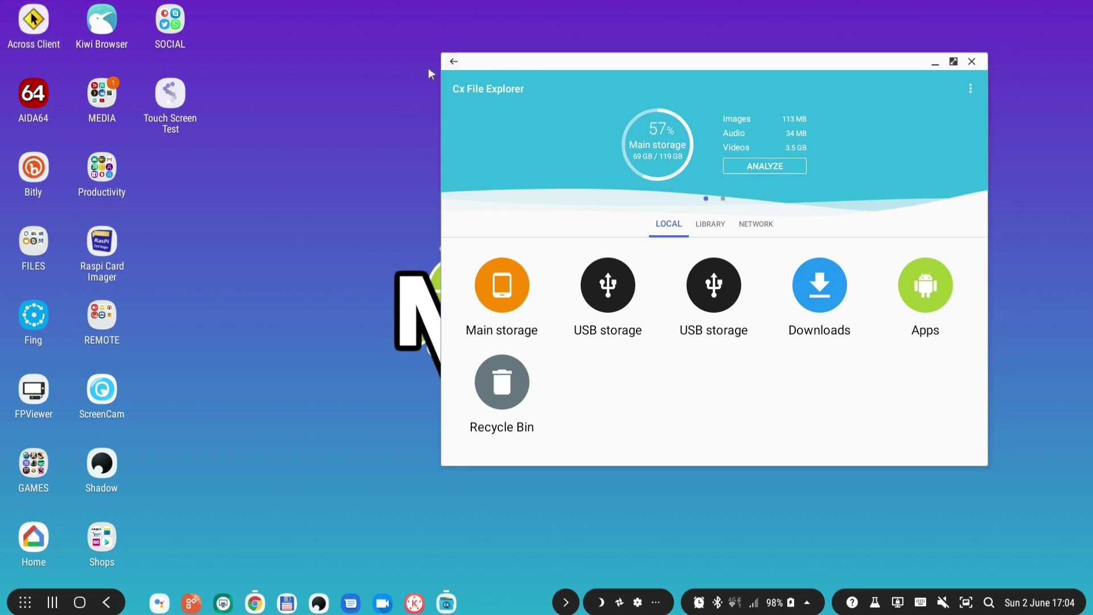
{"action": "left_click_drag", "start_coordinate": [606, 73], "coordinate": [401, 96]}
Open the second USB storage and check its os, overlays, bootcode.bin and recovery files.
{"action": "left_click", "coordinate": [397, 314]}
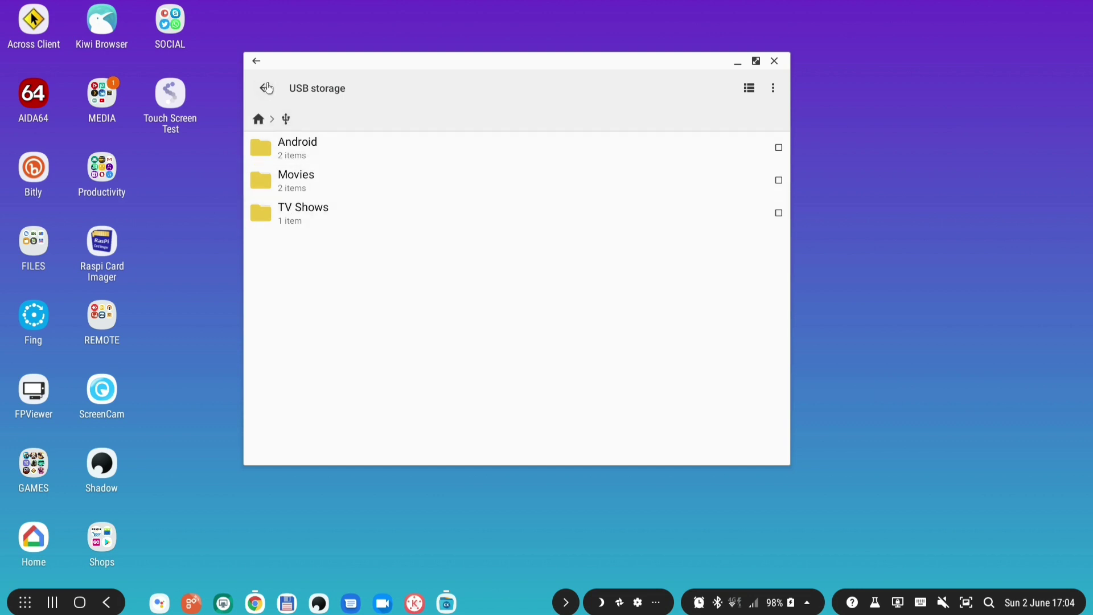
{"action": "left_click", "coordinate": [265, 89]}
{"action": "left_click", "coordinate": [518, 297]}
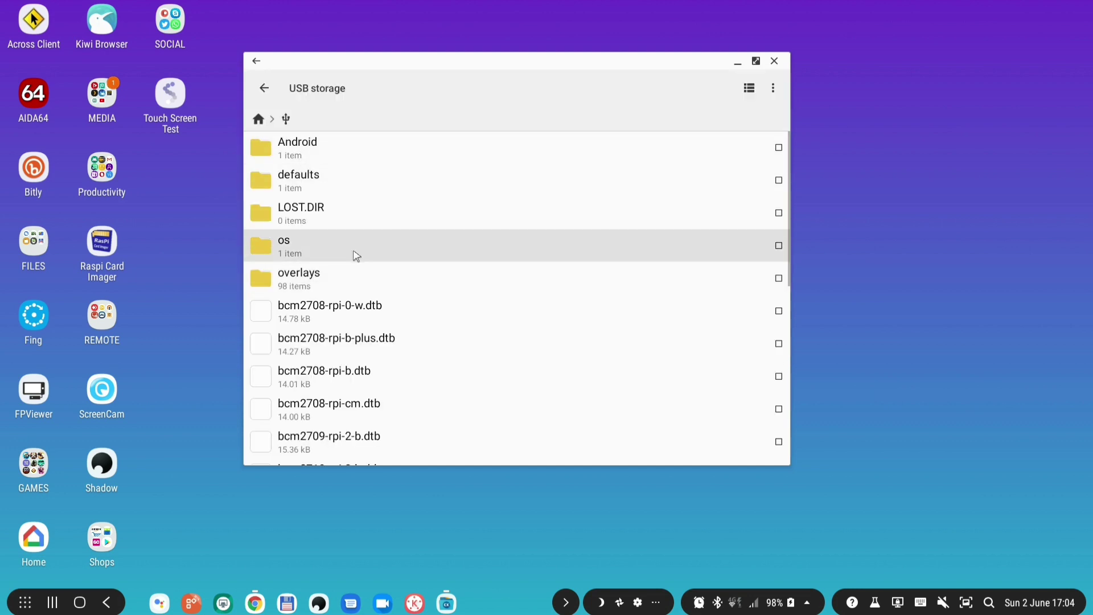
{"action": "scroll", "coordinate": [365, 308], "scroll_direction": "down", "scroll_amount": 10}
{"action": "scroll", "coordinate": [374, 346], "scroll_direction": "up", "scroll_amount": 10}
{"action": "scroll", "coordinate": [315, 188], "scroll_direction": "down", "scroll_amount": 10}
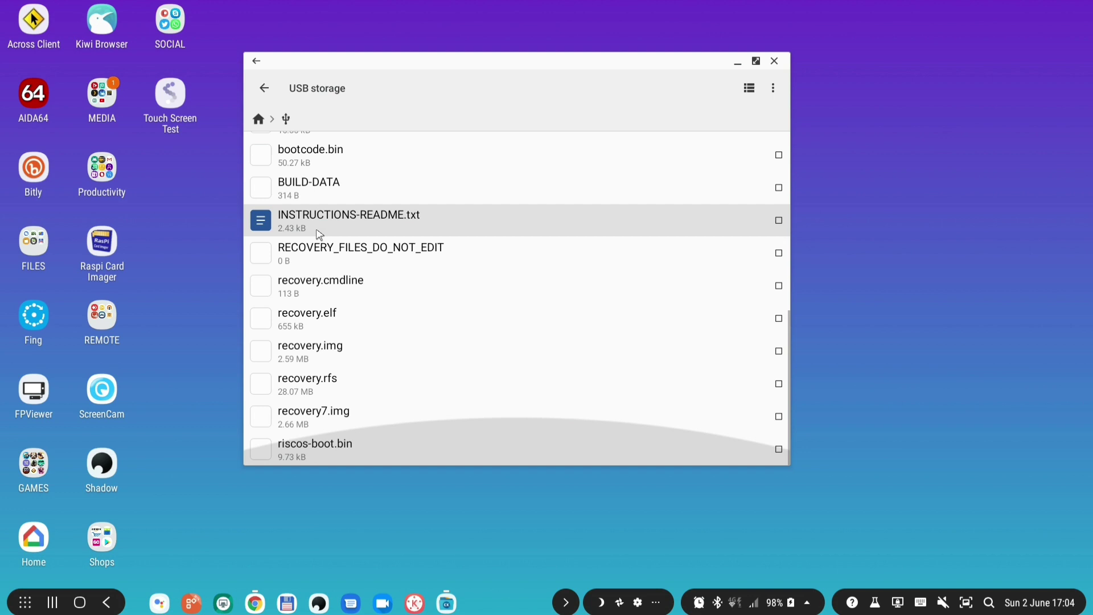
{"action": "scroll", "coordinate": [339, 292], "scroll_direction": "up", "scroll_amount": 10}
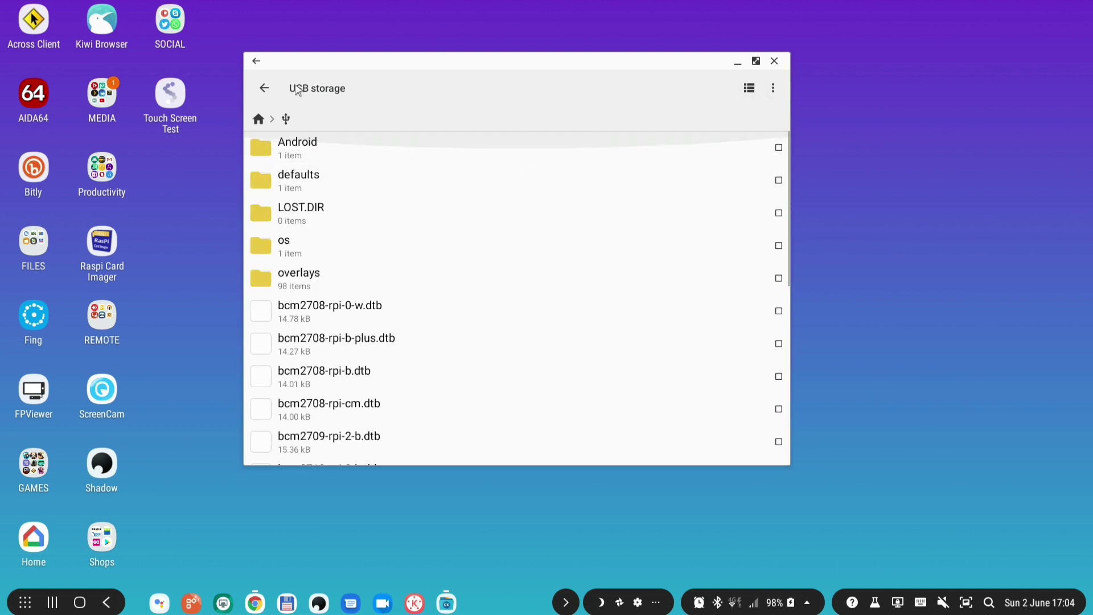
{"action": "left_click", "coordinate": [263, 89]}
{"action": "left_click", "coordinate": [519, 297]}
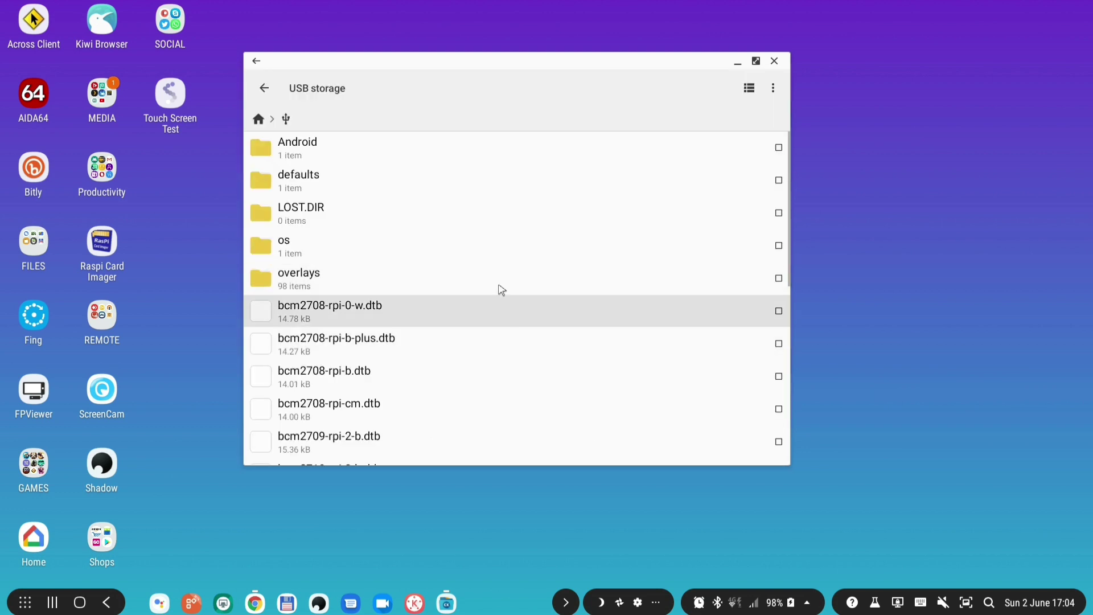
{"action": "left_click", "coordinate": [266, 89]}
Format the second USB storage through its Settings until 416 KB used, then close Cx File Explorer.
{"action": "right_click", "coordinate": [518, 284]}
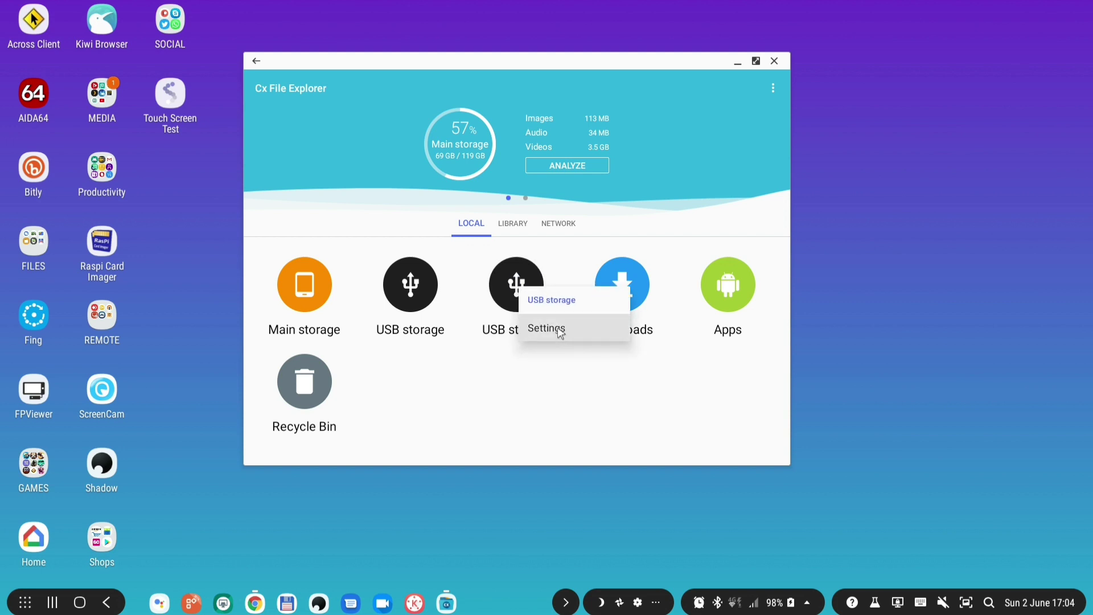
{"action": "left_click", "coordinate": [561, 332]}
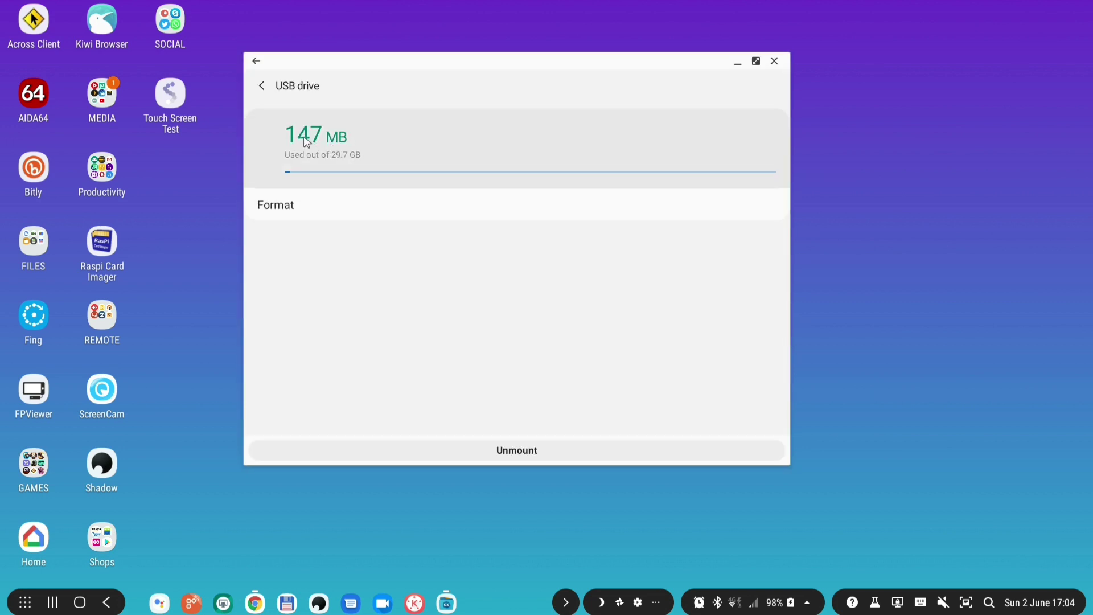
{"action": "left_click", "coordinate": [297, 213]}
{"action": "left_click", "coordinate": [544, 434]}
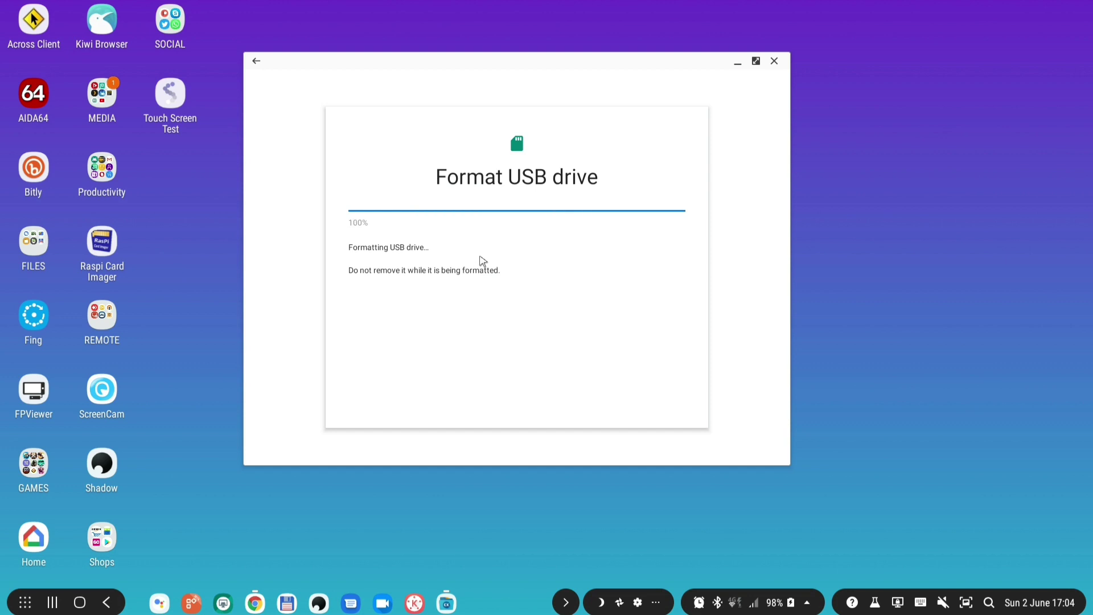
{"action": "left_click", "coordinate": [661, 408]}
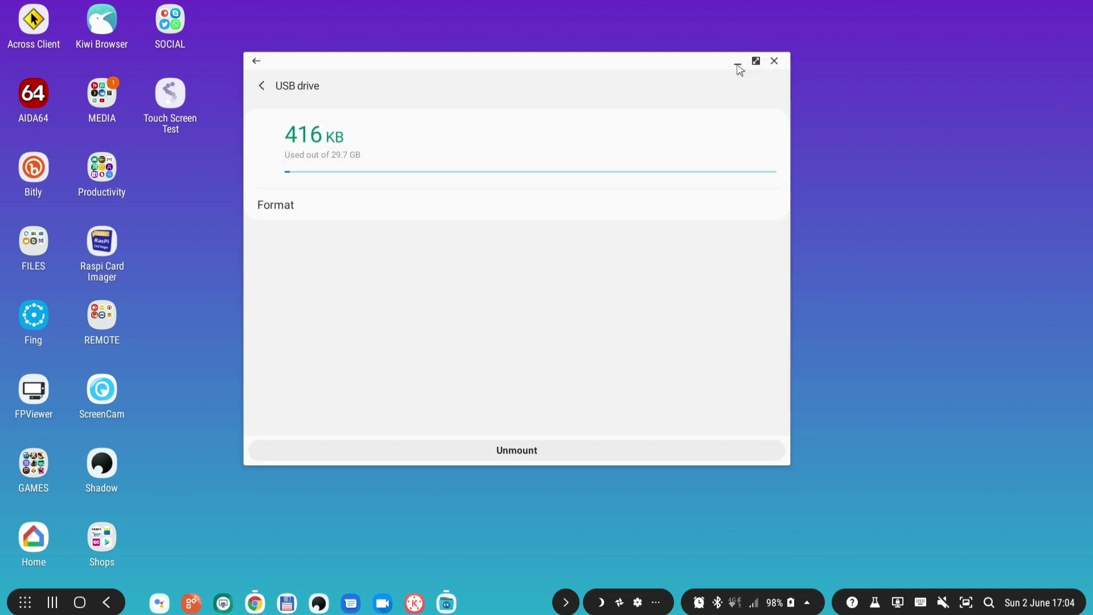
{"action": "left_click", "coordinate": [775, 60]}
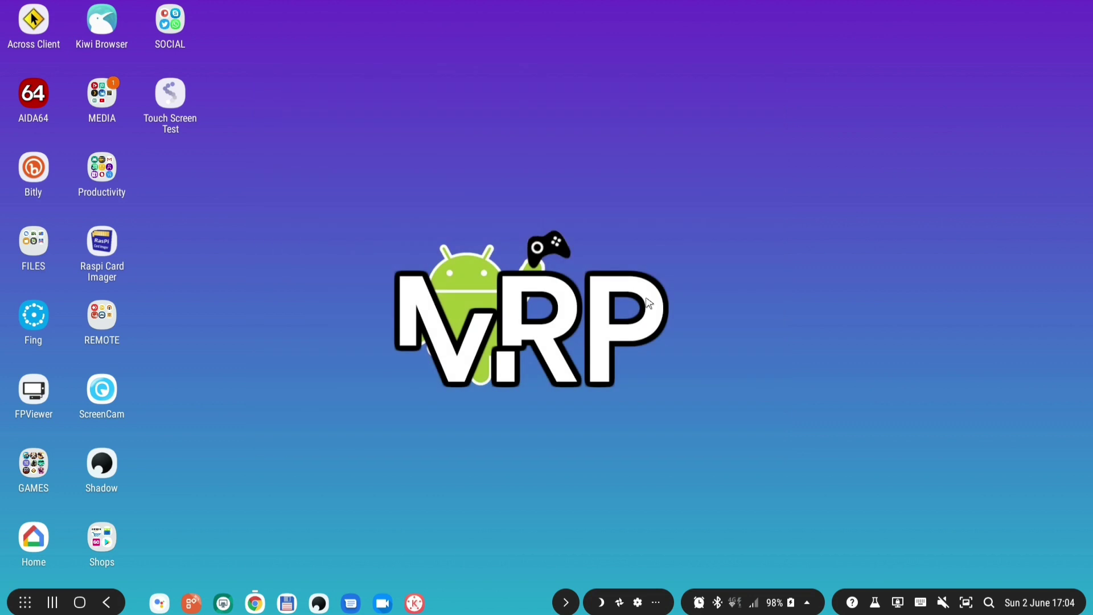
{"action": "double_click", "coordinate": [124, 246]}
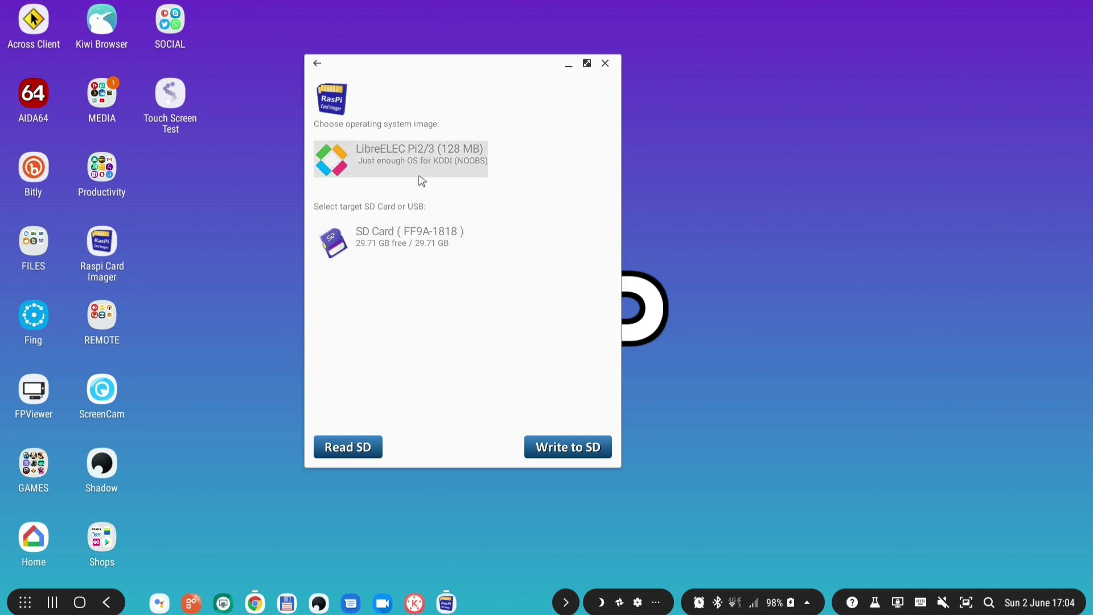
{"action": "left_click", "coordinate": [395, 149]}
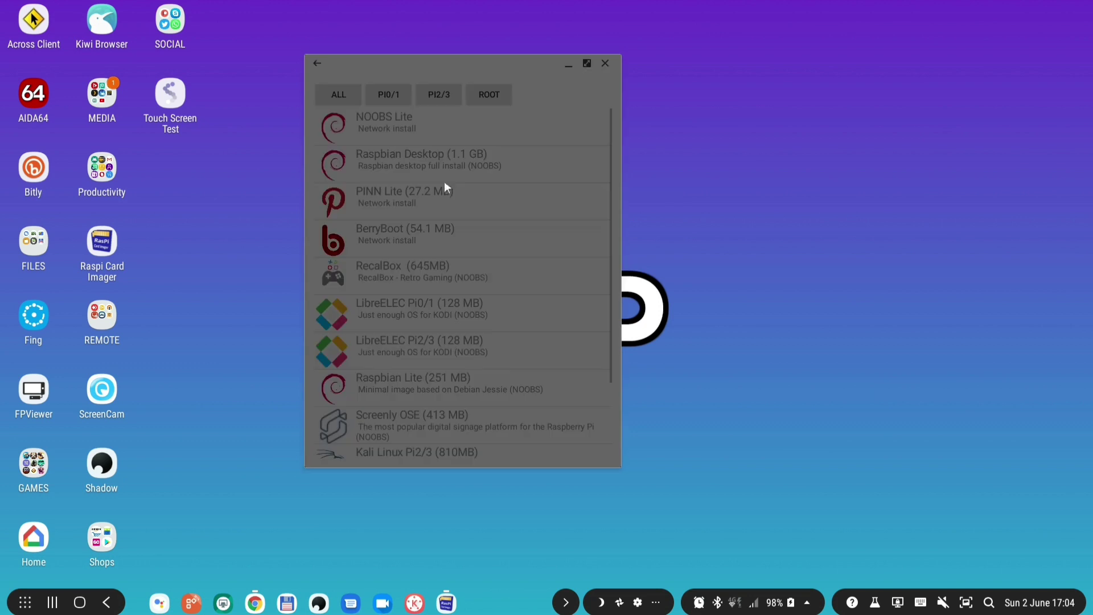
{"action": "left_click", "coordinate": [437, 97]}
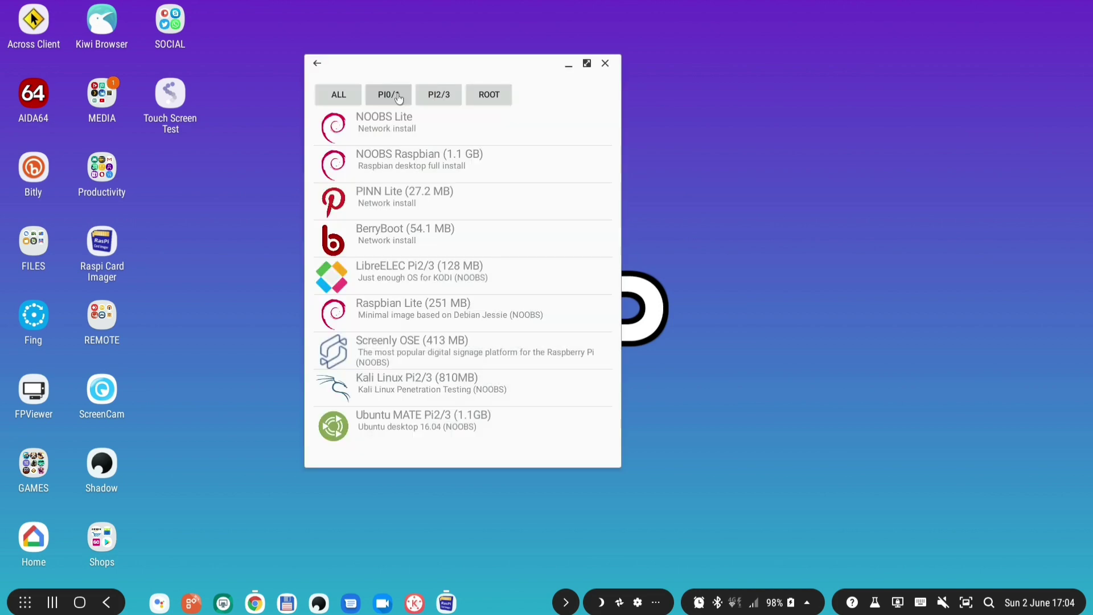
{"action": "left_click", "coordinate": [396, 97]}
{"action": "left_click", "coordinate": [437, 97]}
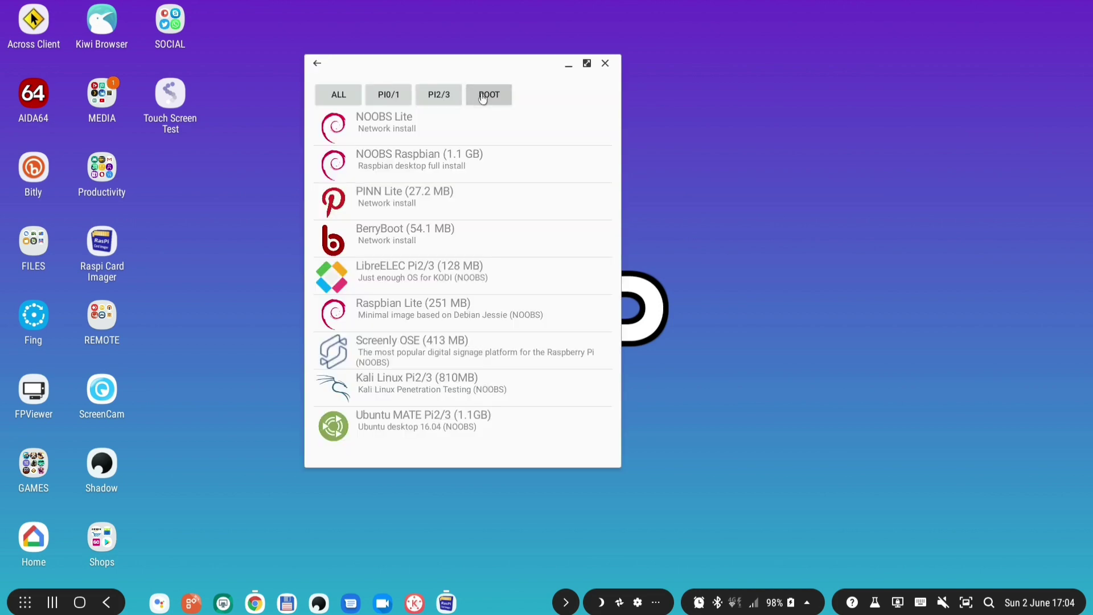
{"action": "left_click", "coordinate": [437, 99]}
{"action": "left_click", "coordinate": [436, 99]}
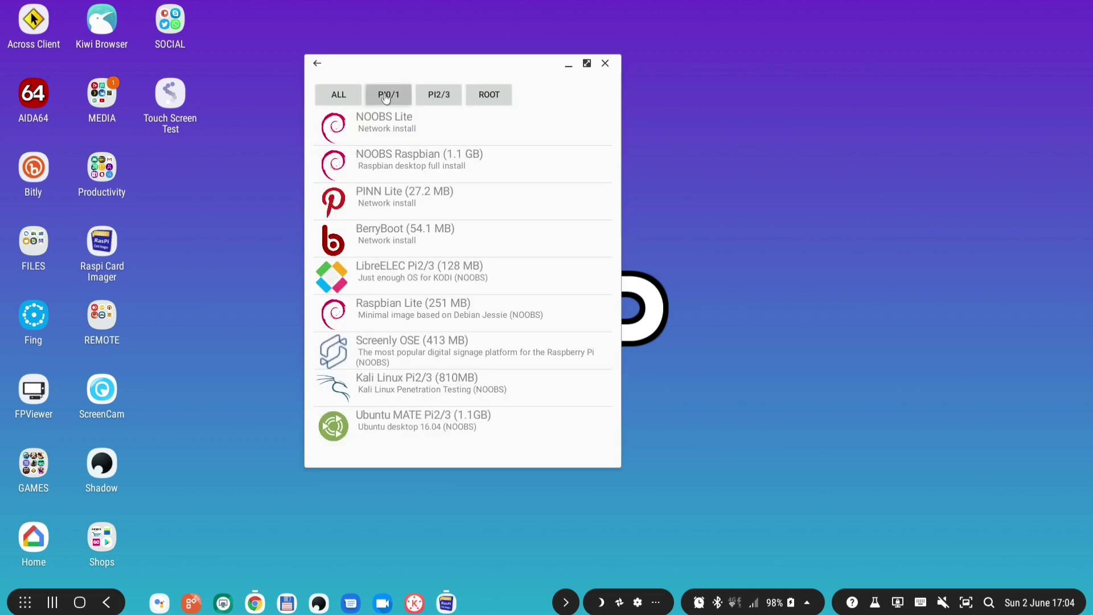
{"action": "left_click", "coordinate": [403, 99]}
{"action": "left_click", "coordinate": [606, 64]}
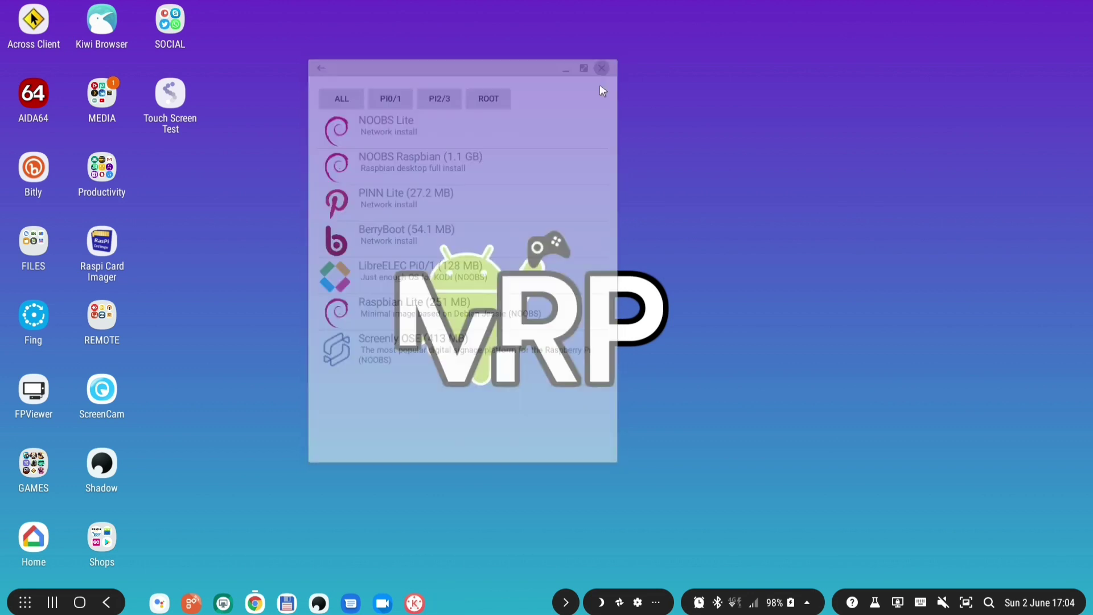